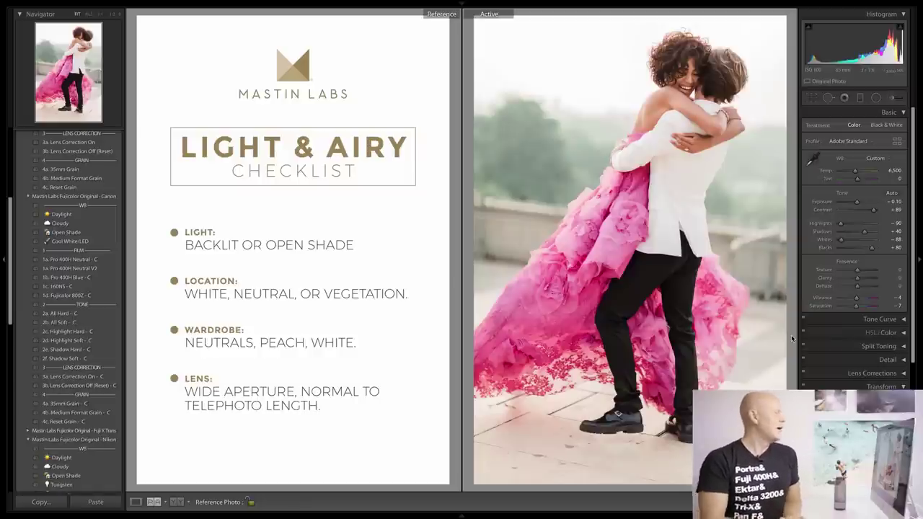
Examine the blurred background of the pink-dress couple photo up close beside the checklist.
mouse_move(57, 514)
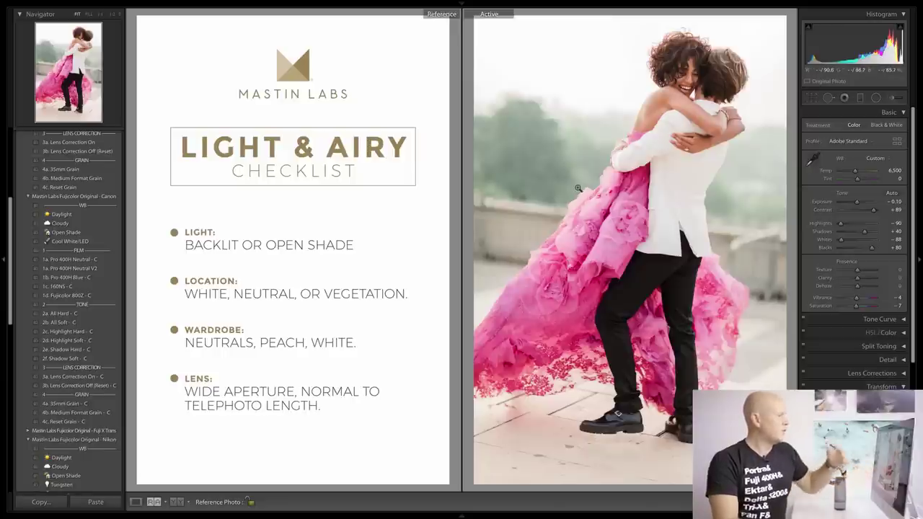
left_click(533, 154)
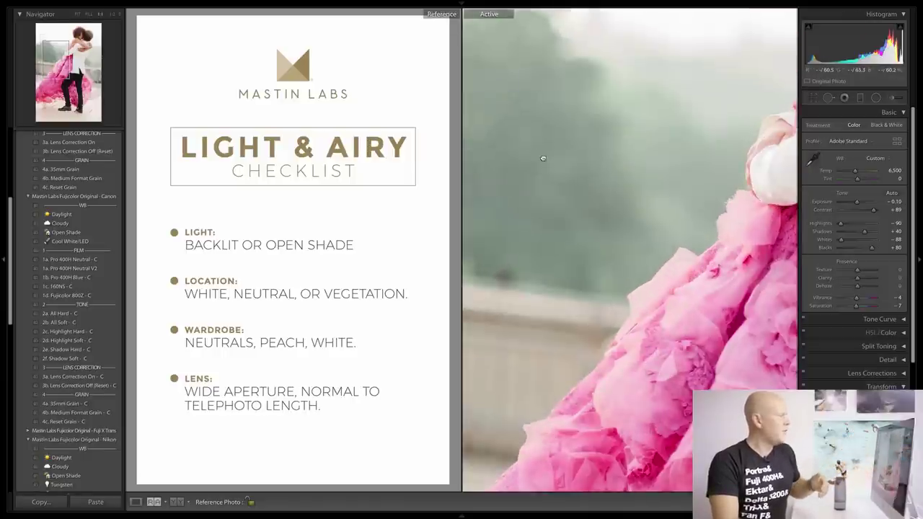
left_click_drag(544, 157, 647, 103)
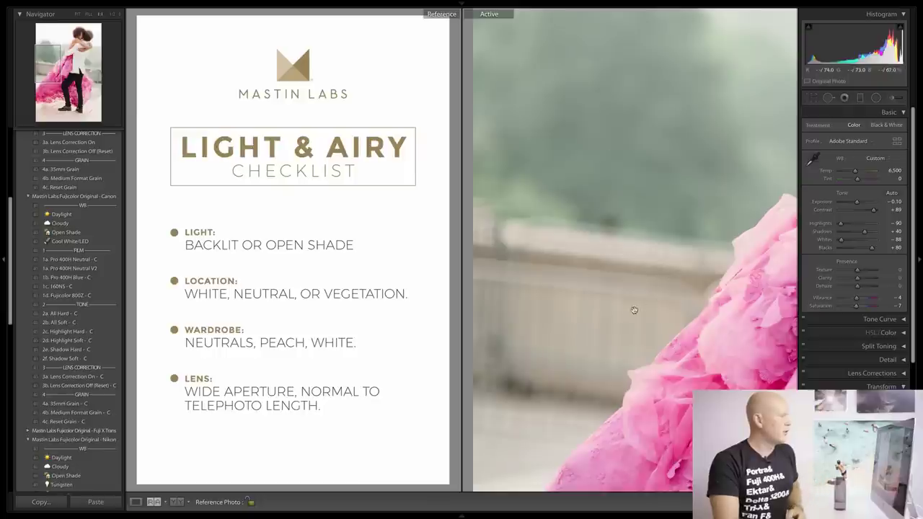
left_click(703, 225)
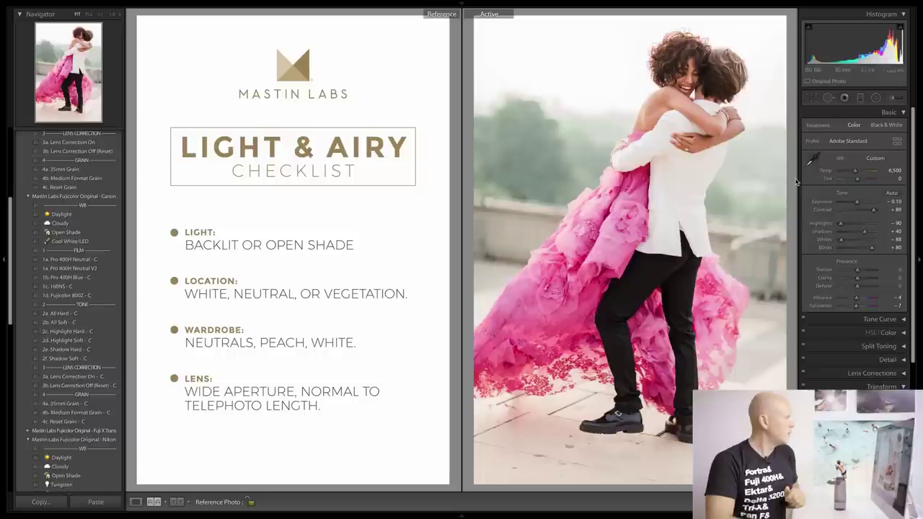
Compare the example photos one after another with the checklist, ending on the unedited family photo on the road.
key("Right")
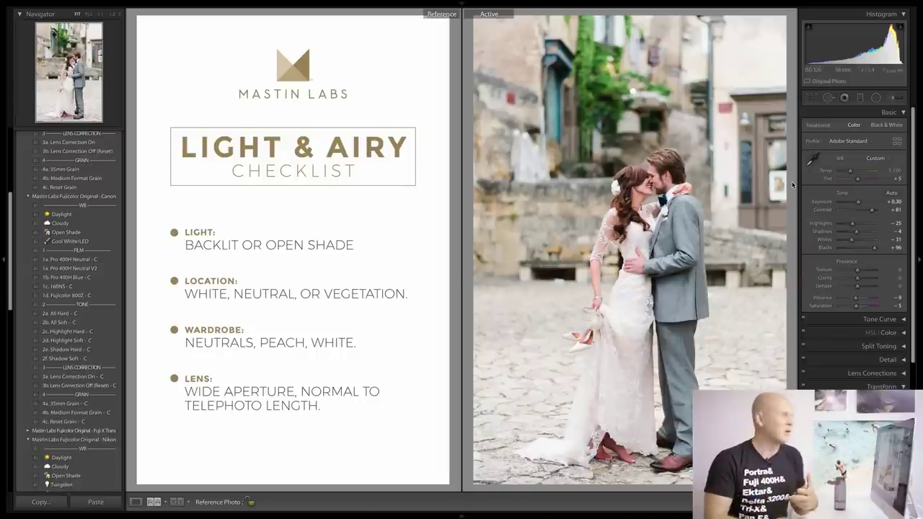
key("Right")
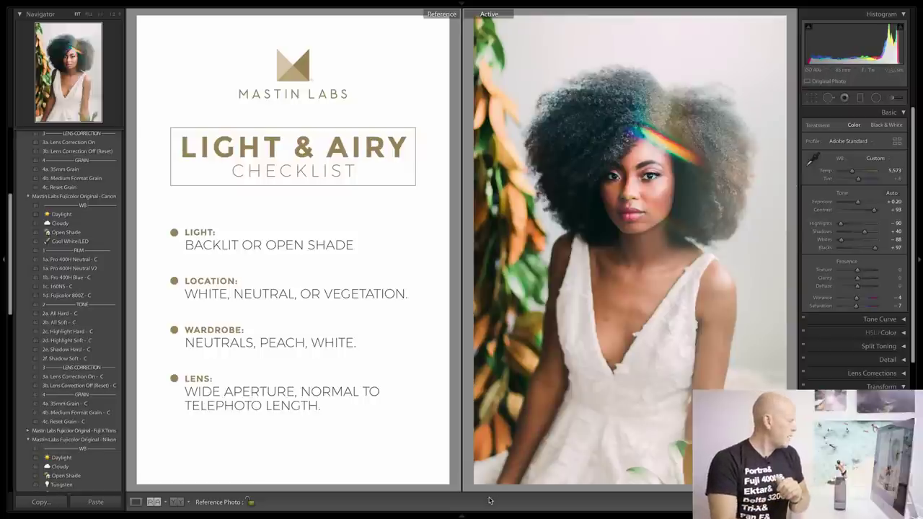
mouse_move(444, 518)
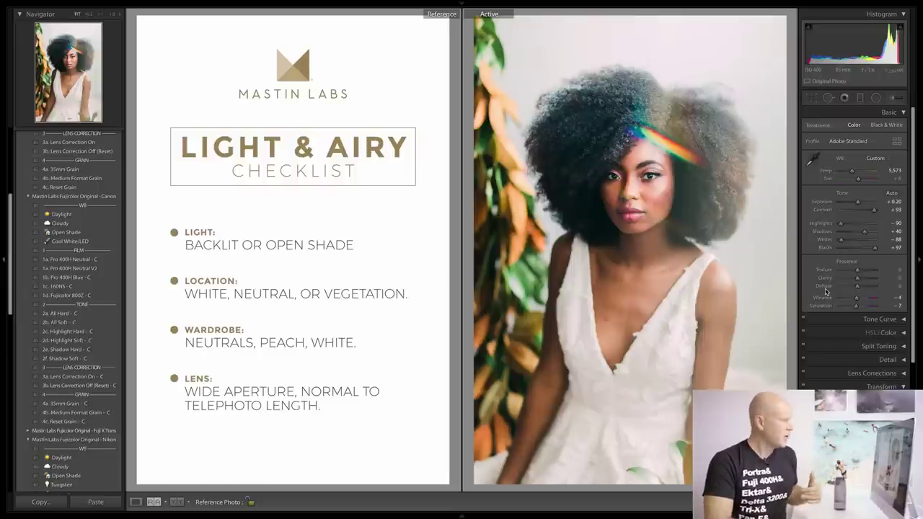
key("Right")
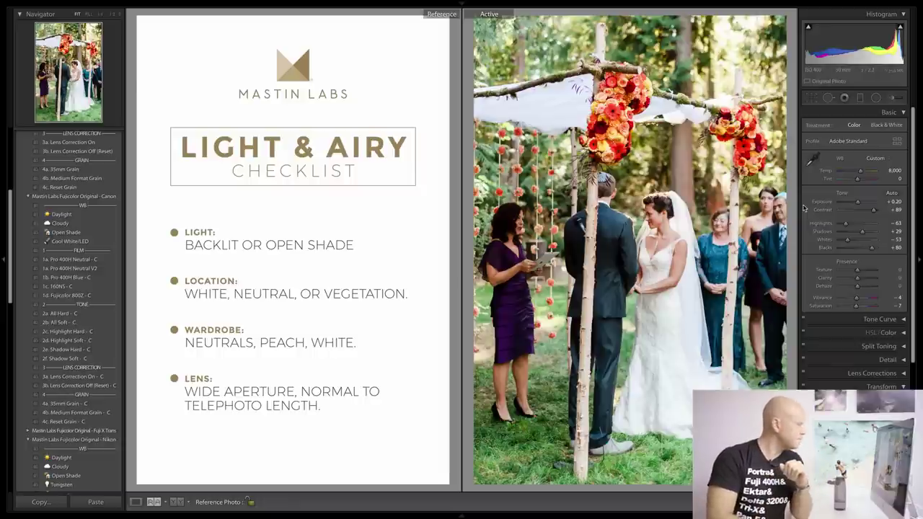
key("Right")
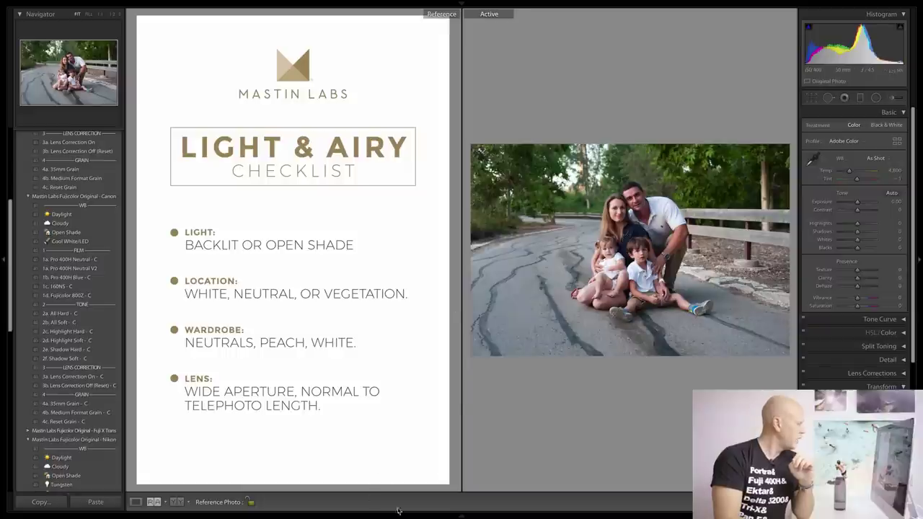
Apply the Nikon Fujicolor Original presets 1a. Pro 400H Neutral - N and Cloudy white balance to the family photo.
left_click(460, 516)
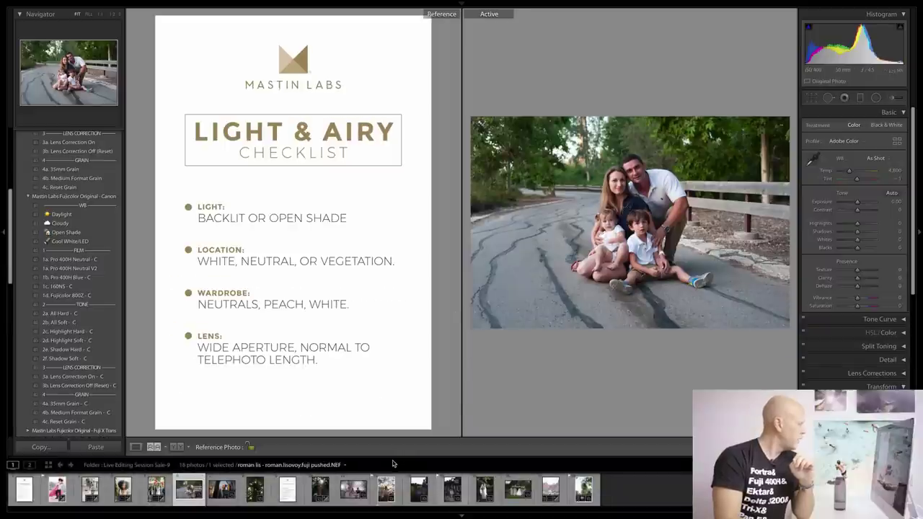
scroll(90, 182, "up", 5)
scroll(88, 189, "down", 2)
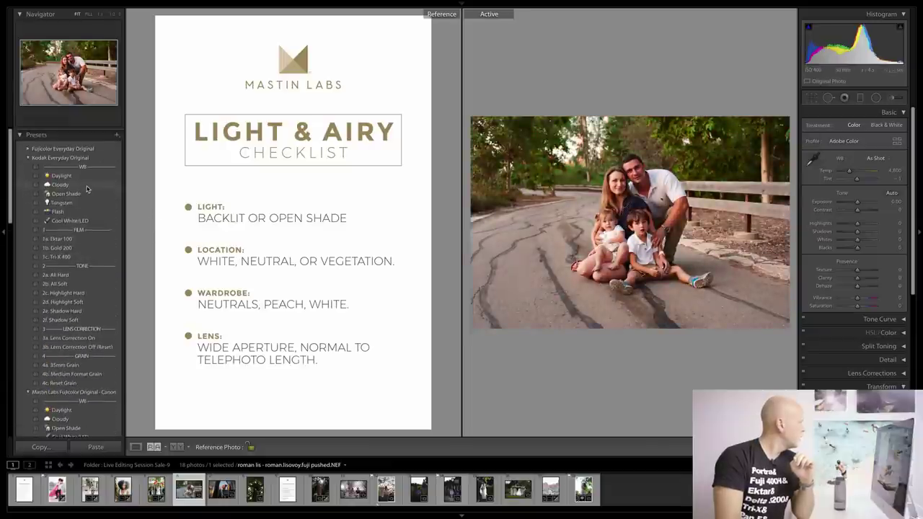
scroll(87, 189, "down", 15)
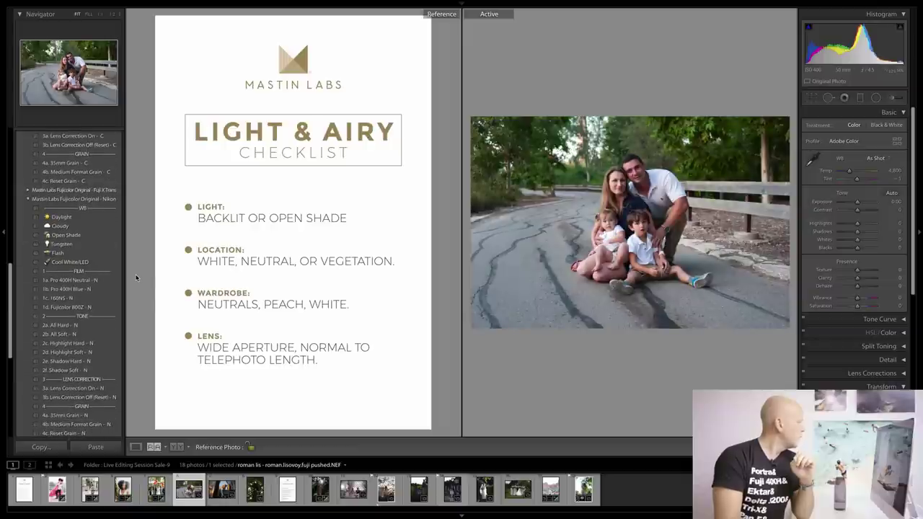
left_click(85, 281)
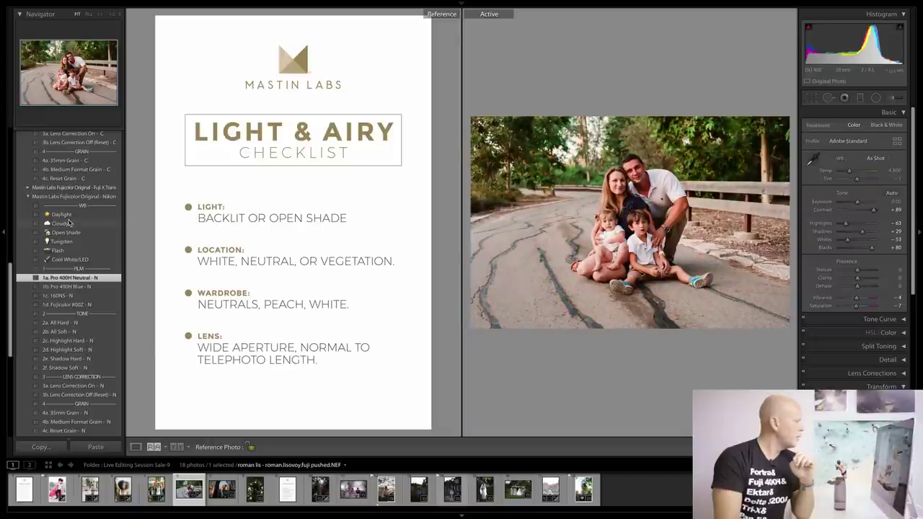
left_click(70, 224)
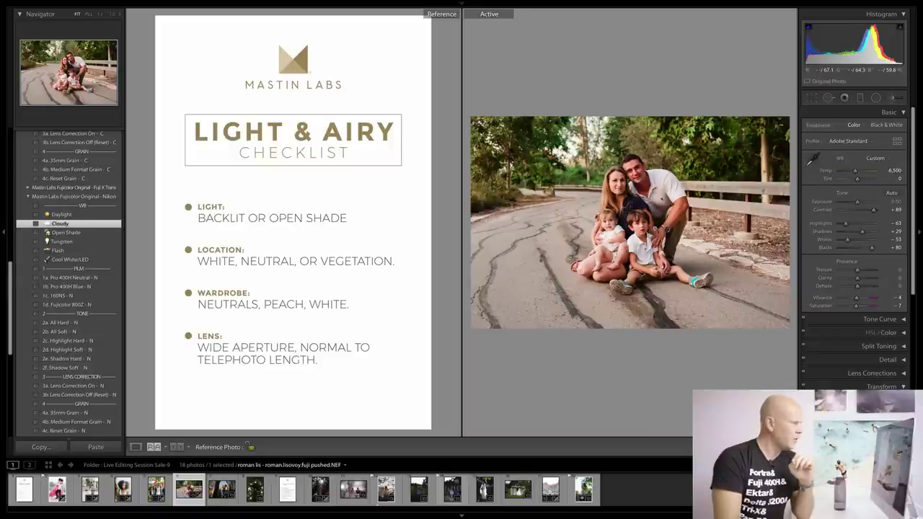
Set the family photo's tint to -7 and exposure to +0.15, and apply the 2b. All Soft - N tone preset.
left_click_drag(857, 181, 859, 202)
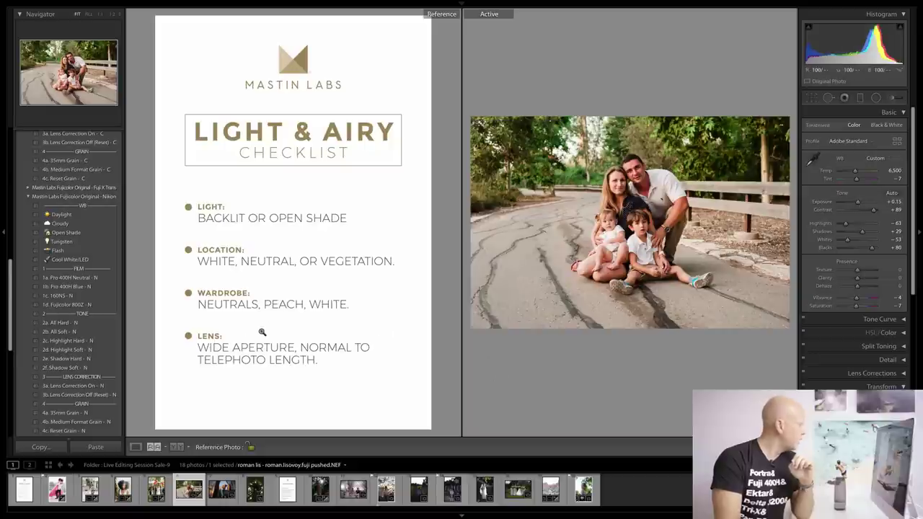
scroll(81, 345, "down", 3)
scroll(81, 345, "up", 3)
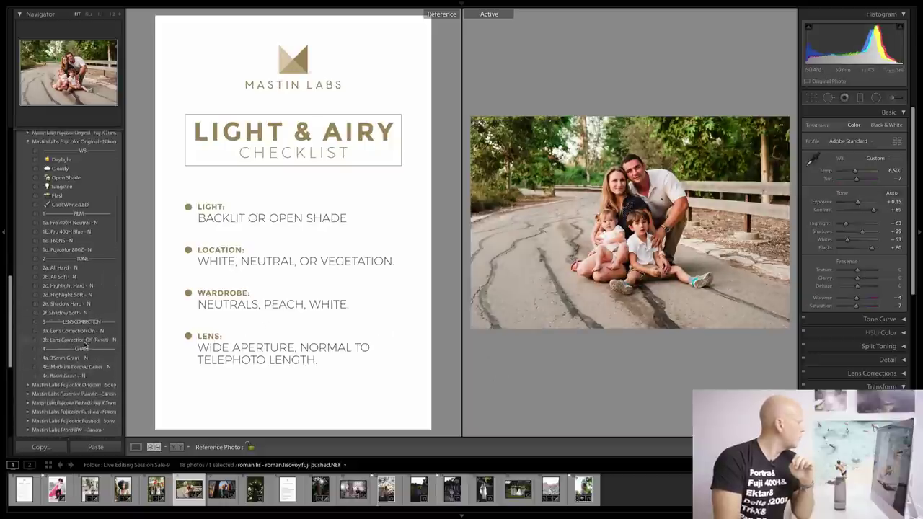
left_click(83, 335)
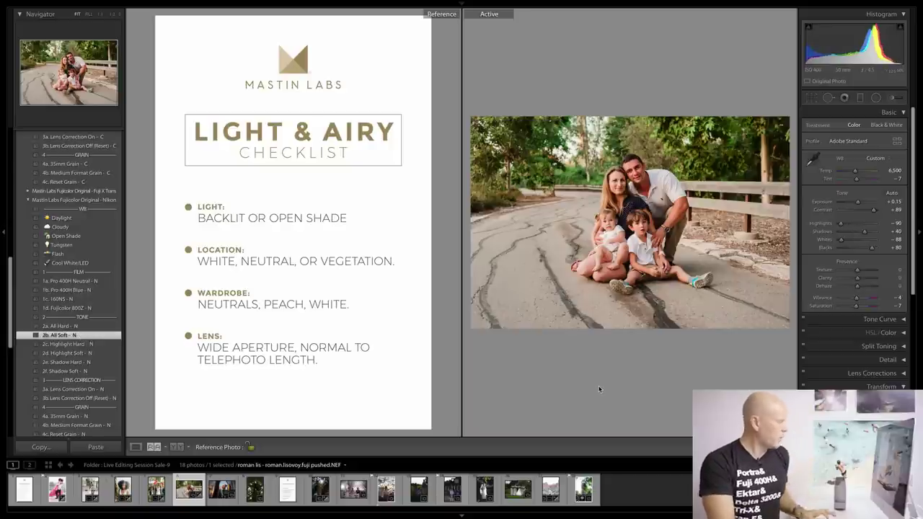
Show the family photo on its own, then set its exposure to +0.20 and temperature to 6,184.
key("r")
left_click(551, 159)
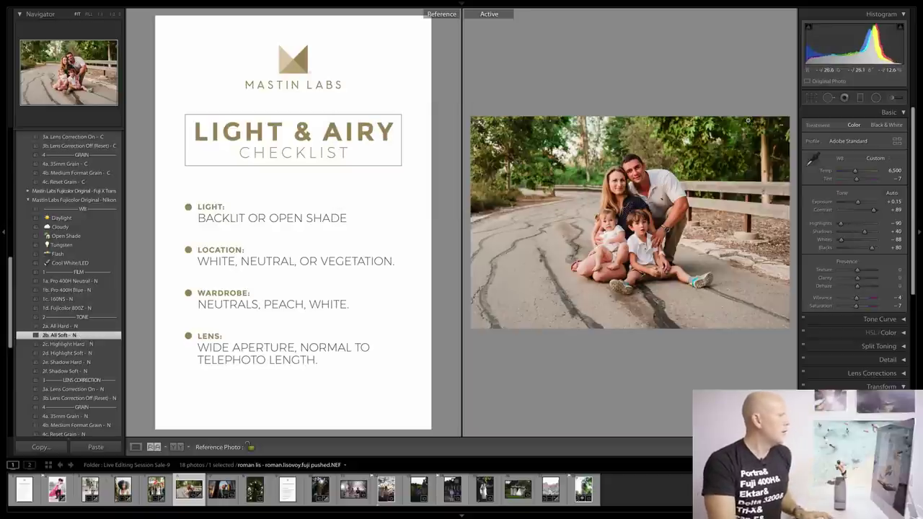
left_click(136, 447)
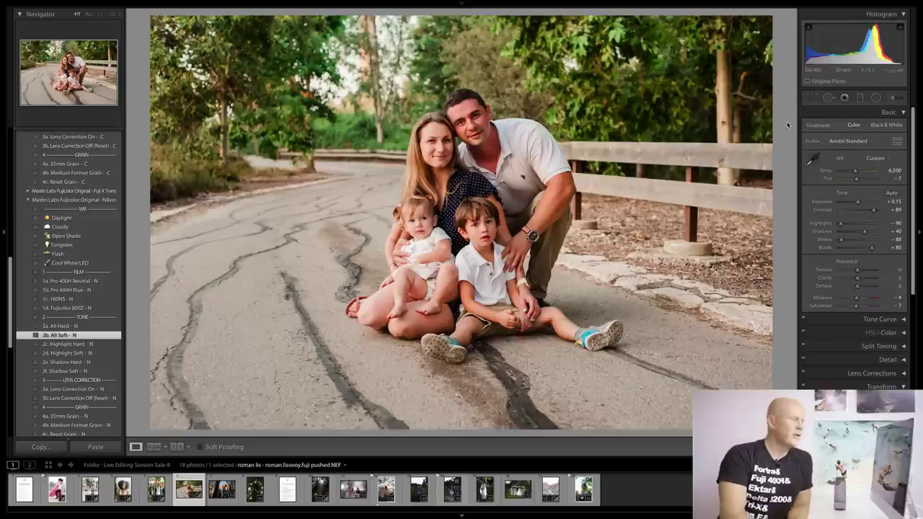
left_click(859, 205)
left_click_drag(855, 174, 854, 174)
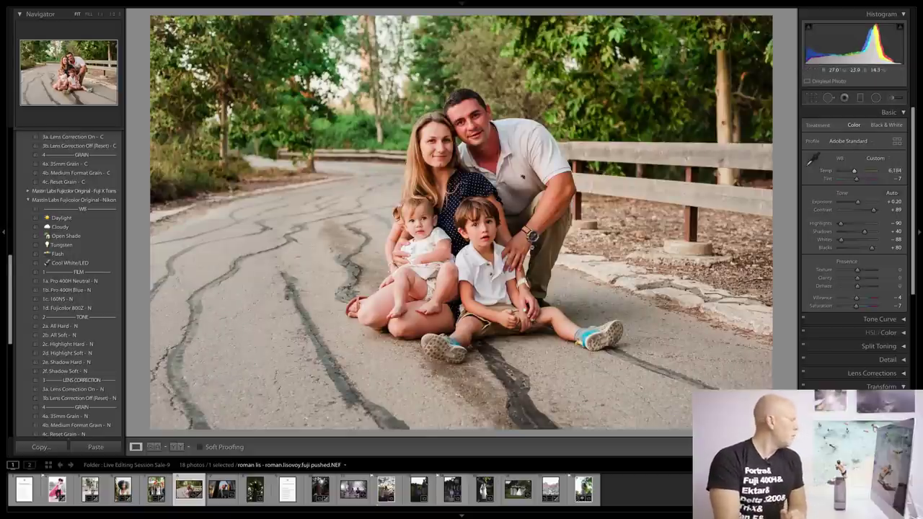
Compare the edited family photo with the pink-dress photo, and examine the family up close beside the checklist.
left_click(57, 490)
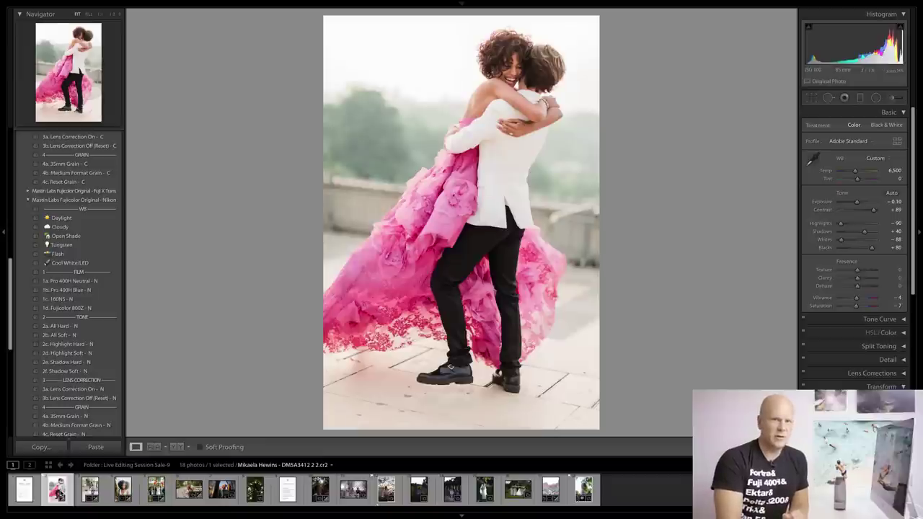
left_click(188, 493)
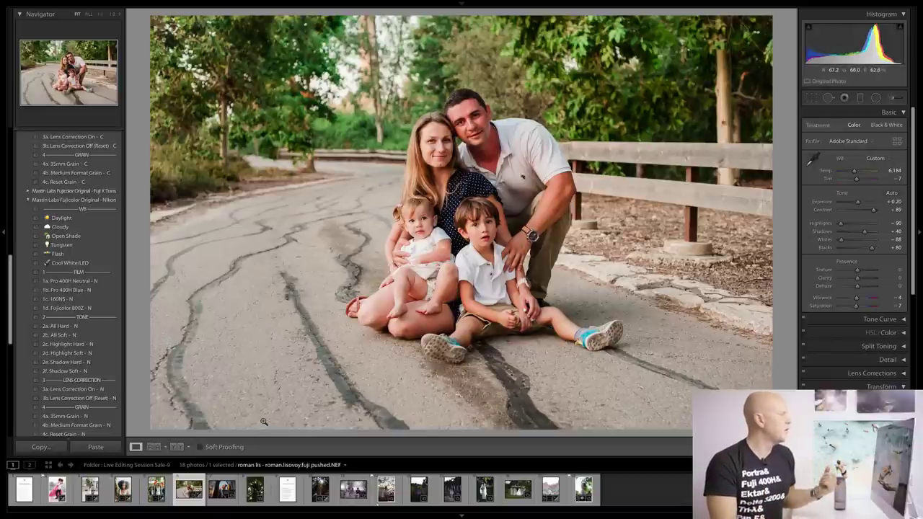
left_click(153, 447)
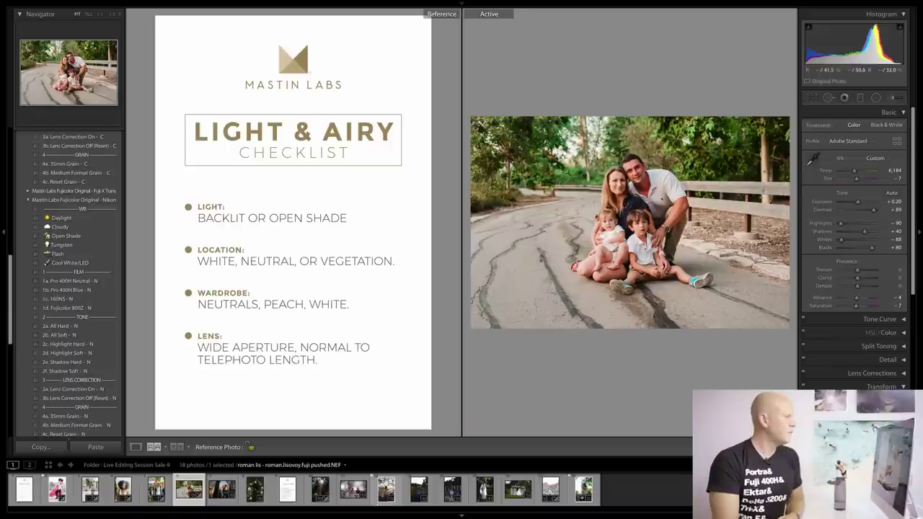
left_click(569, 194)
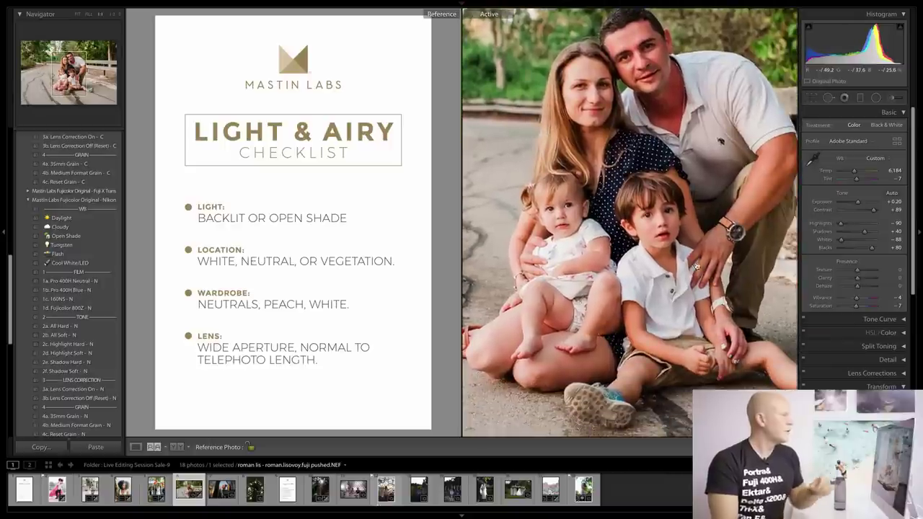
left_click_drag(710, 265, 691, 263)
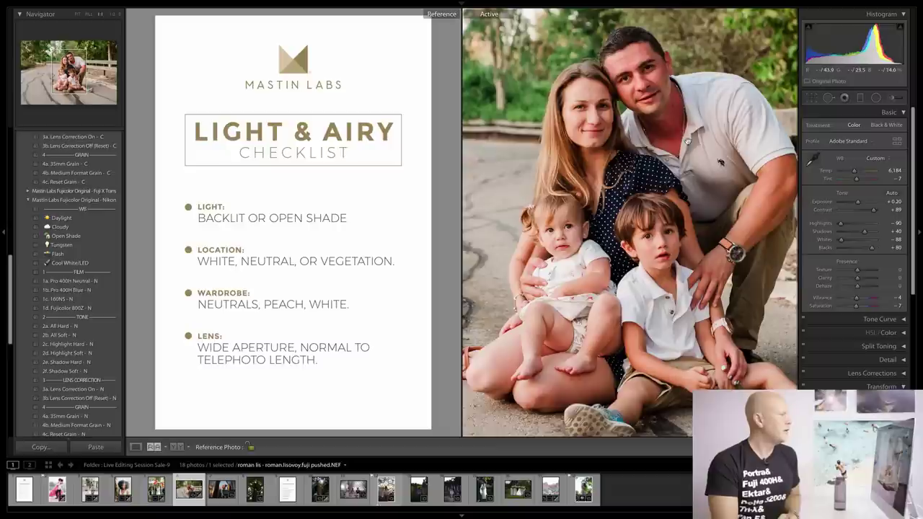
left_click_drag(735, 277, 719, 268)
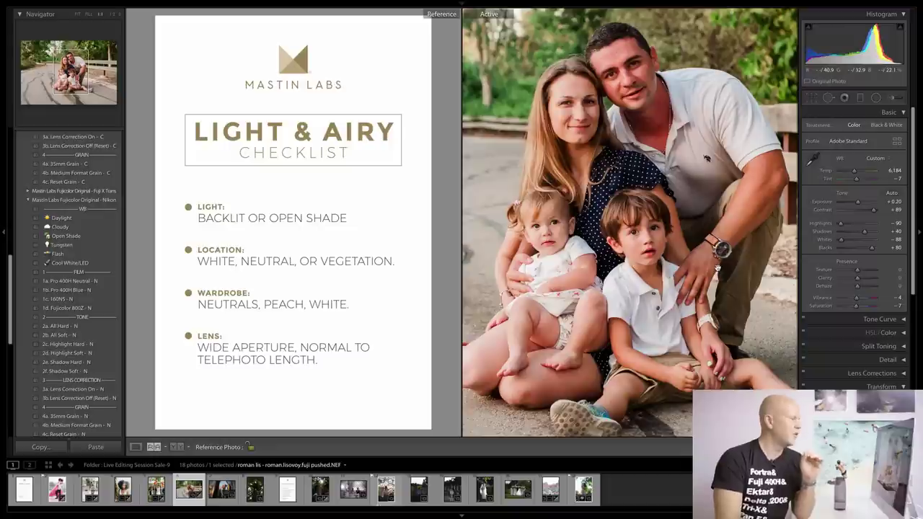
left_click(720, 268)
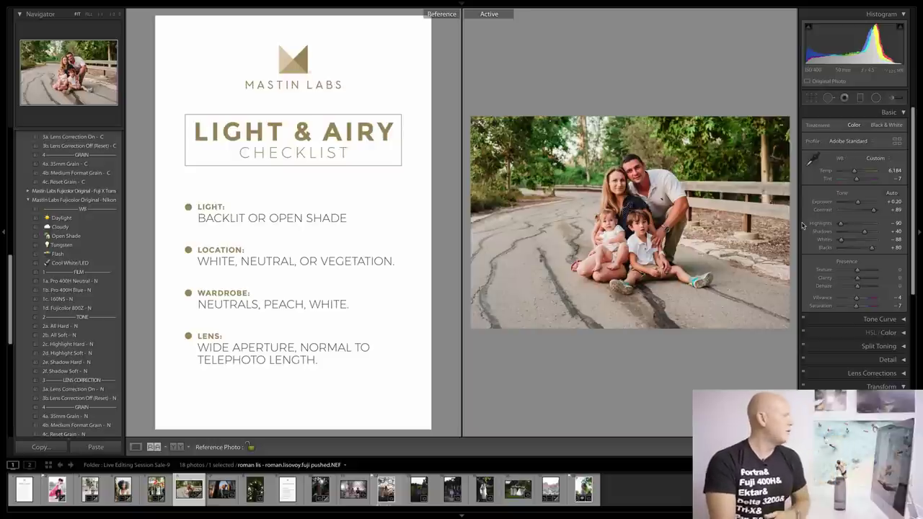
Compare the unedited trampoline photo with the wedding couple, portrait and pink-dress examples beside the checklist.
left_click(219, 491)
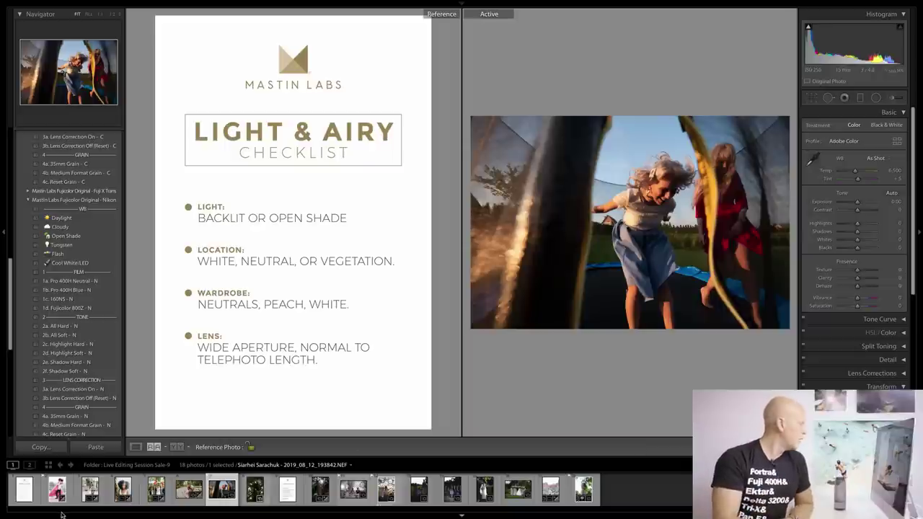
left_click(90, 489)
left_click(122, 490)
left_click(90, 490)
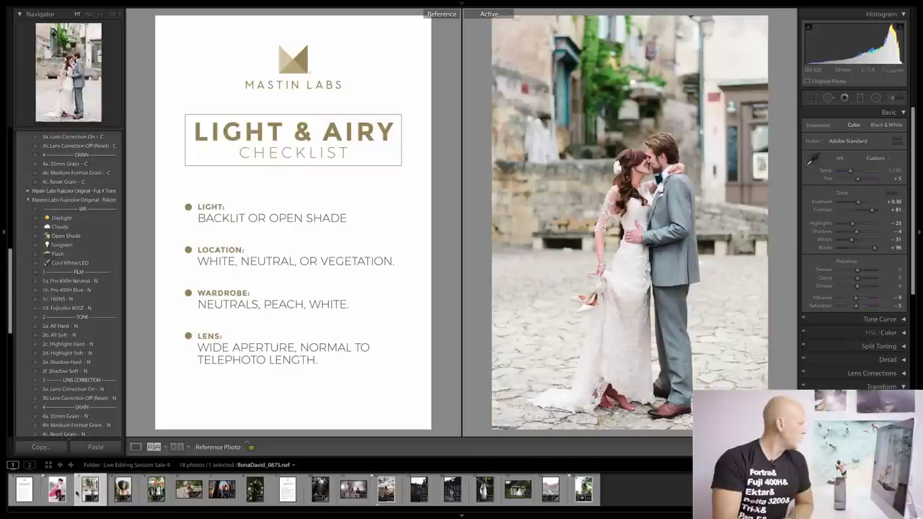
left_click(57, 490)
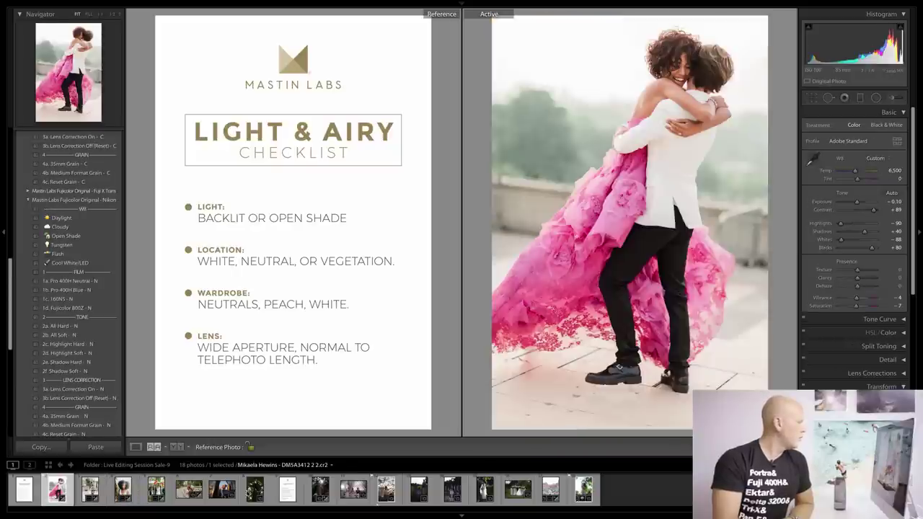
left_click(222, 490)
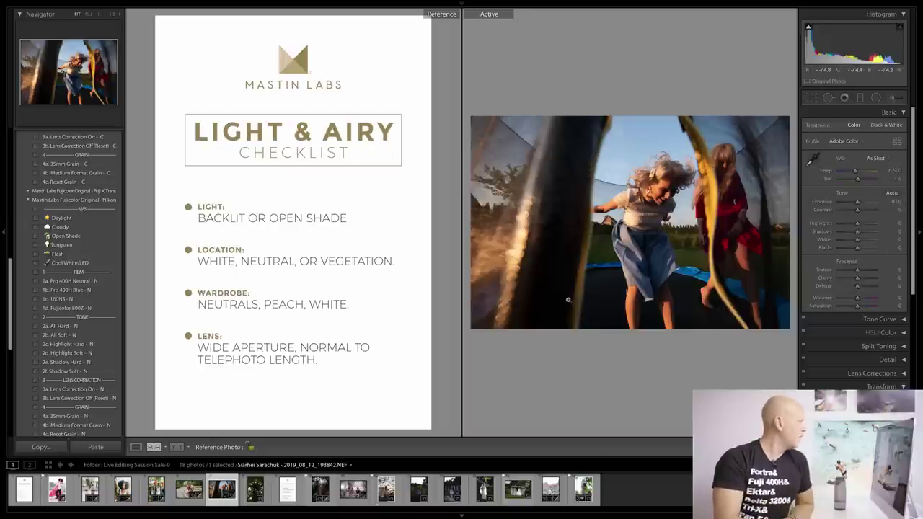
Show the trampoline photo on its own with the 1a. Pro 400H Neutral - N preset applied and exposure at +0.95.
left_click(83, 282)
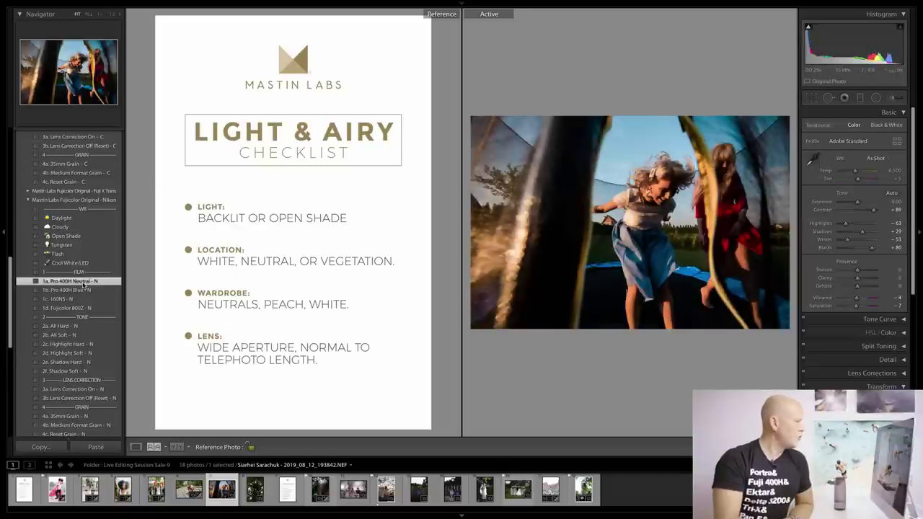
left_click(136, 447)
key("ctrl+z")
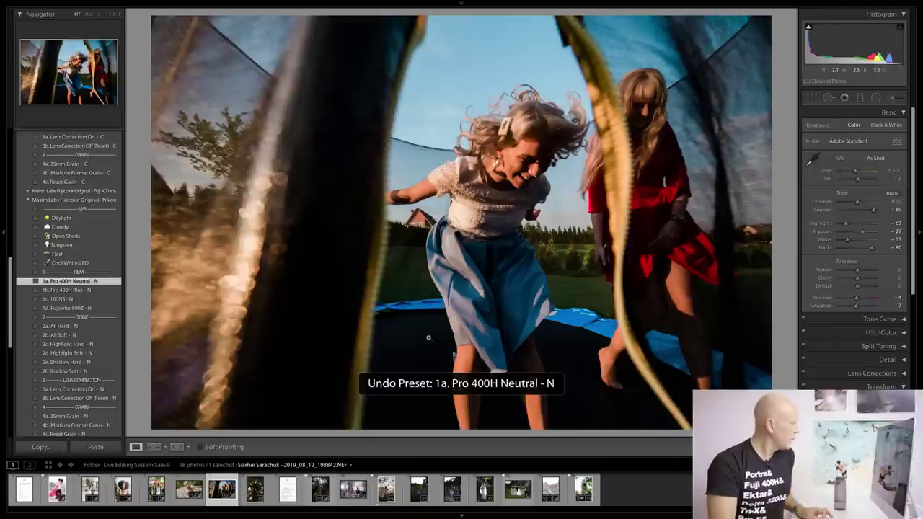
left_click(86, 282)
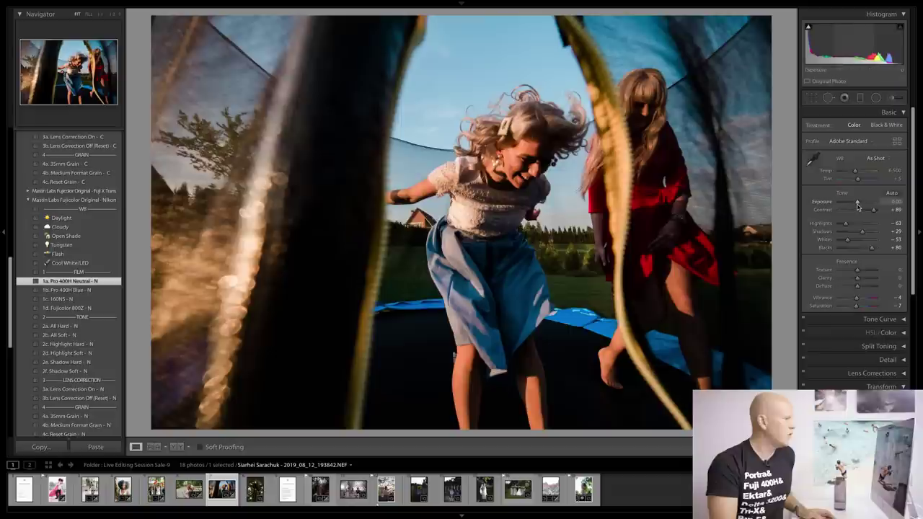
left_click_drag(857, 202, 861, 202)
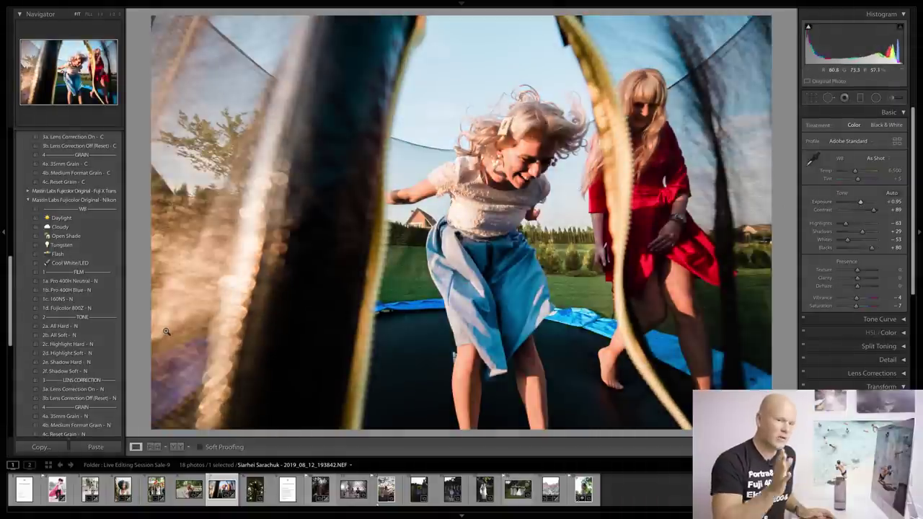
Apply the 2b. All Soft - N tone and Cloudy white balance presets to the trampoline photo, and compare it with the checklist.
left_click(115, 335)
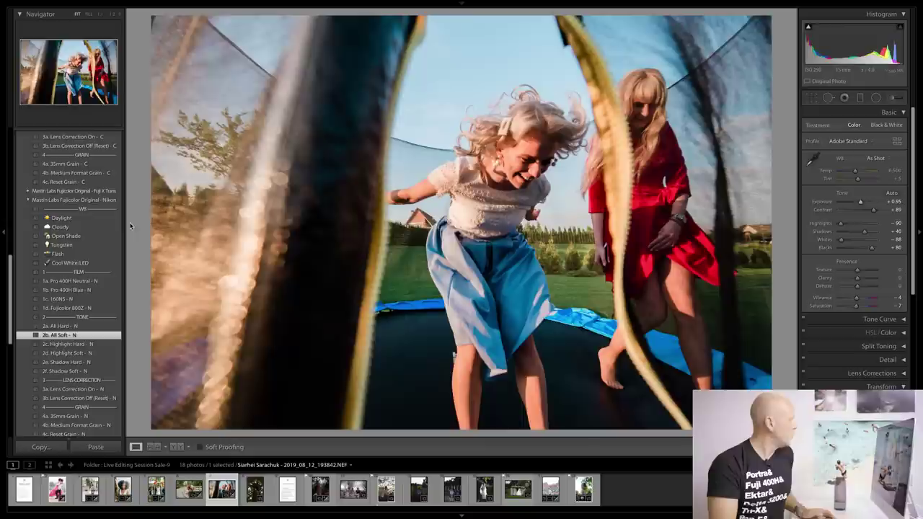
left_click(85, 230)
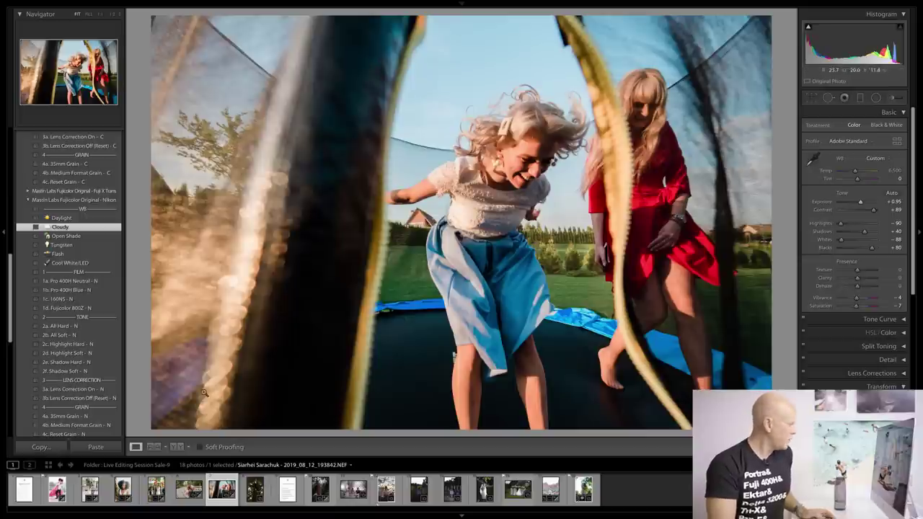
left_click(161, 447)
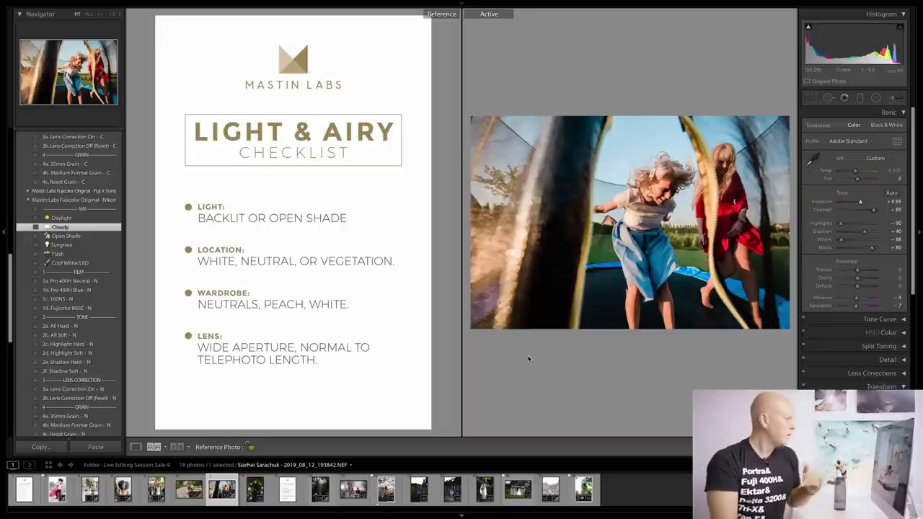
left_click(136, 447)
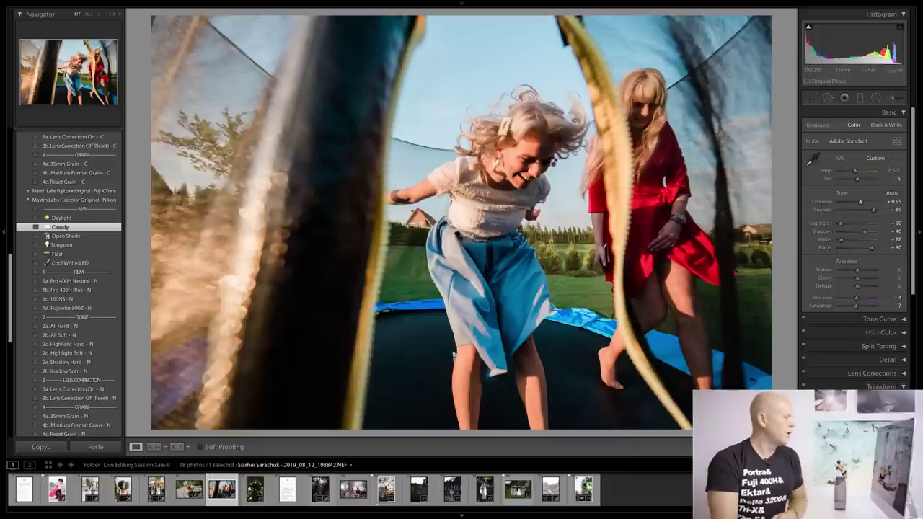
Reset the trampoline photo's edits, apply the Kodak Everyday Original 1a. Ektar 100 preset, and set exposure to +0.20.
key("ctrl+shift+r")
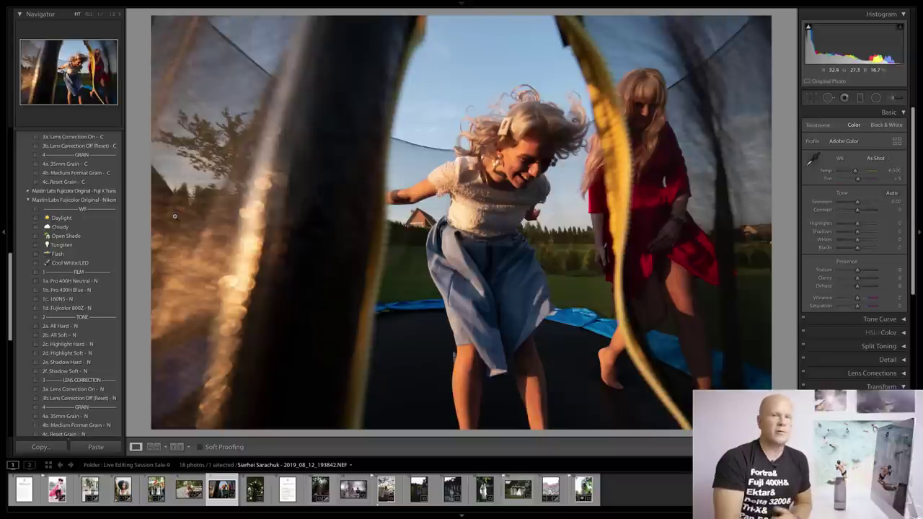
scroll(73, 210, "up", 3)
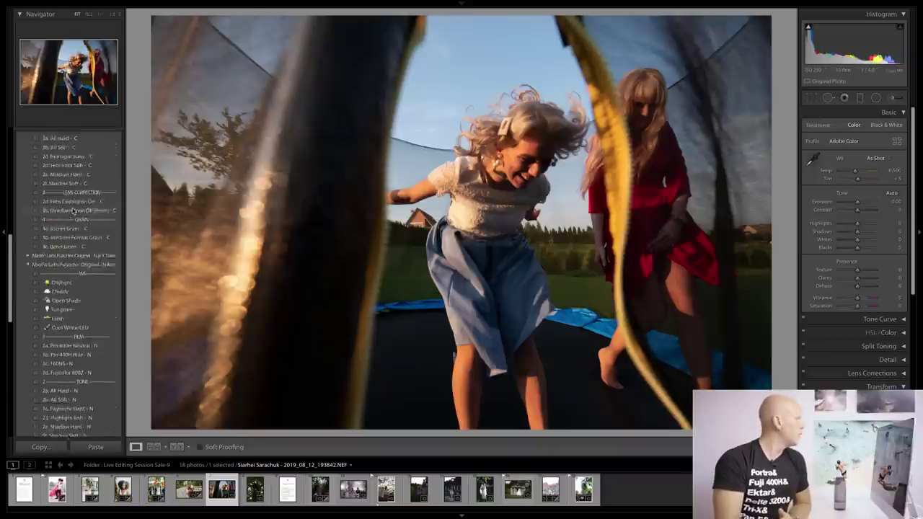
scroll(73, 210, "up", 6)
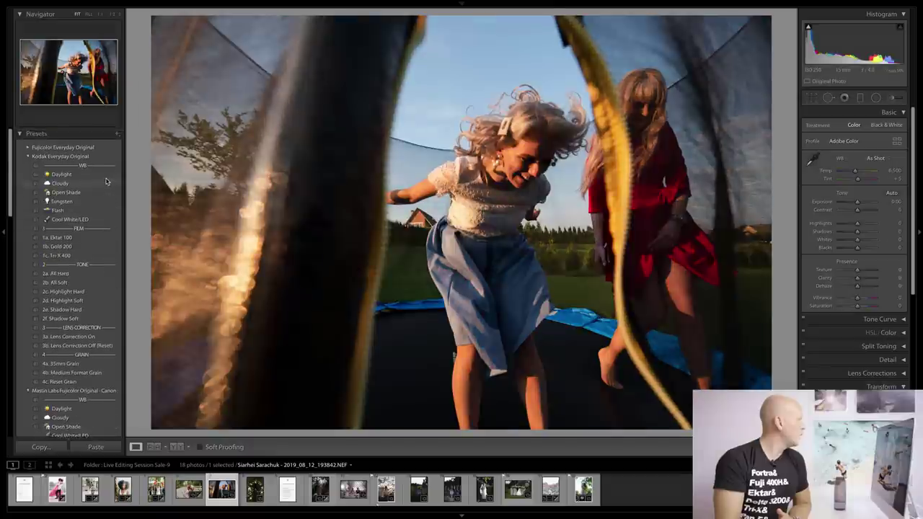
left_click(104, 238)
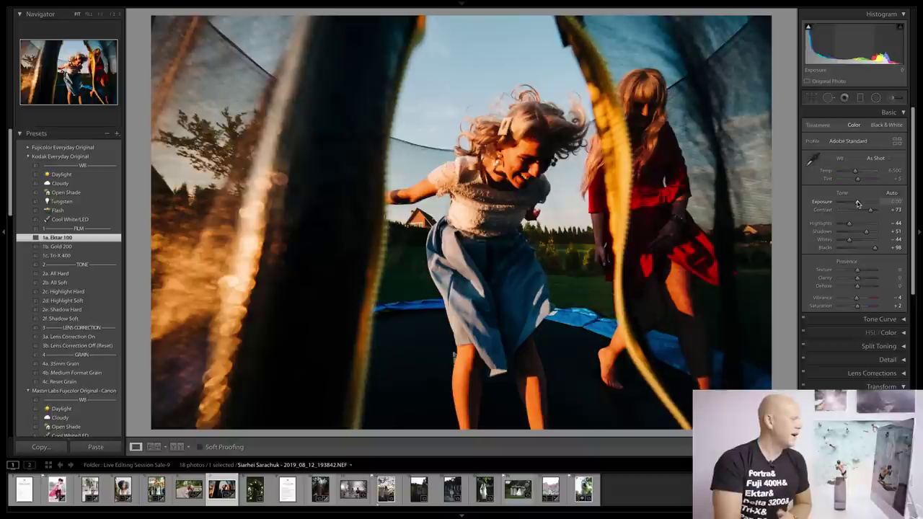
left_click_drag(858, 203, 858, 203)
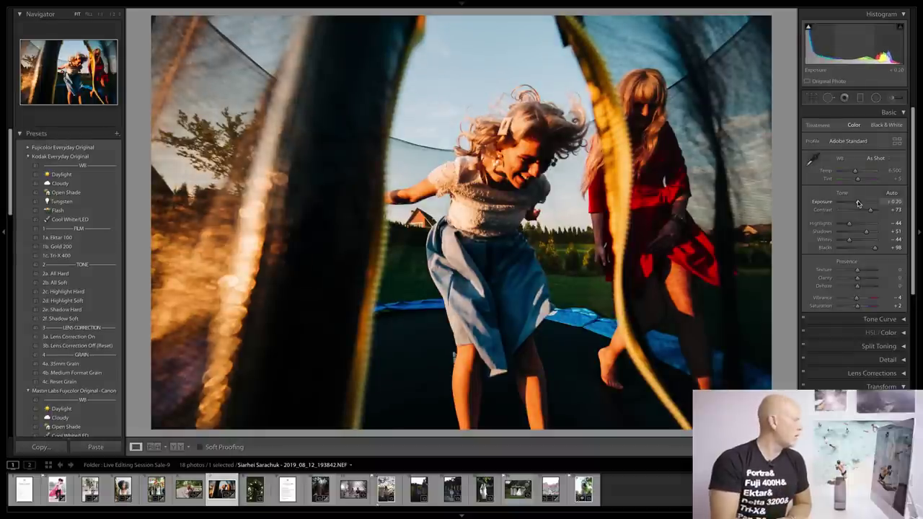
Show the floral arch portrait, apply the 1a. Pro 400H Neutral - C preset, and set exposure to +0.90 and tint to -27.
key("Right")
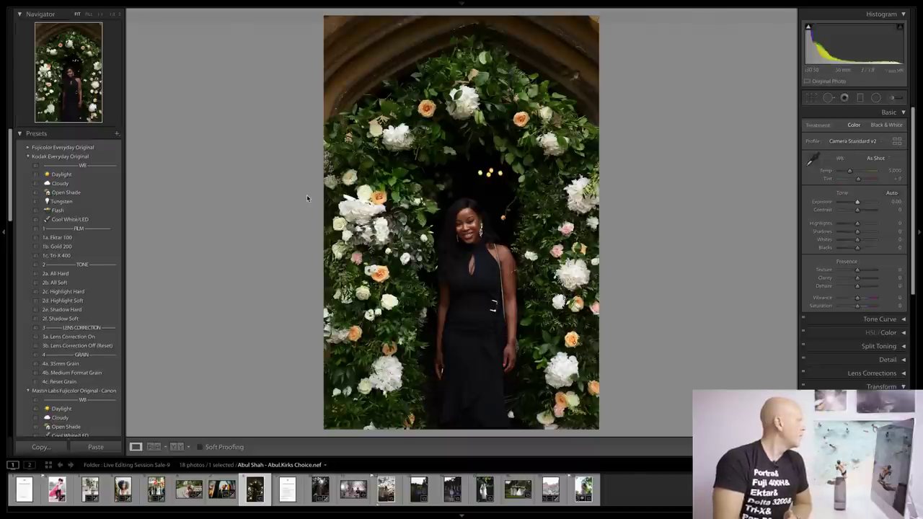
scroll(91, 288, "down", 8)
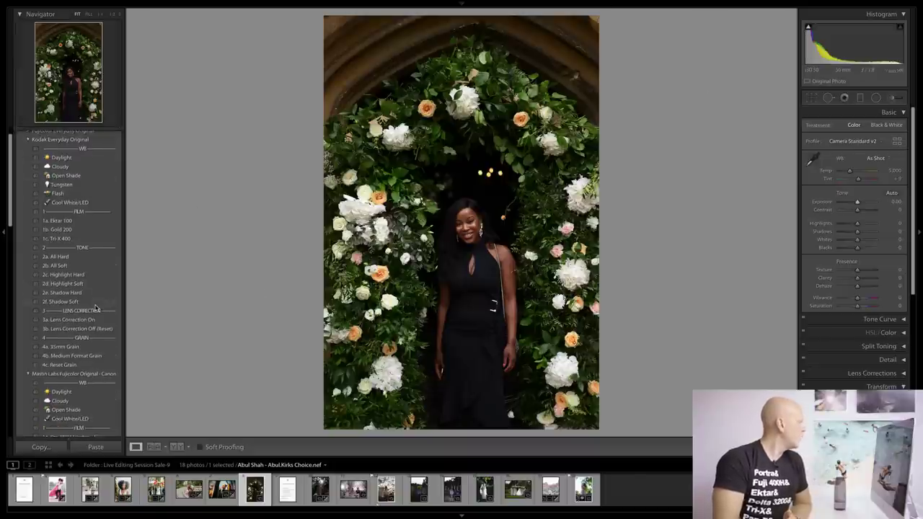
left_click(88, 278)
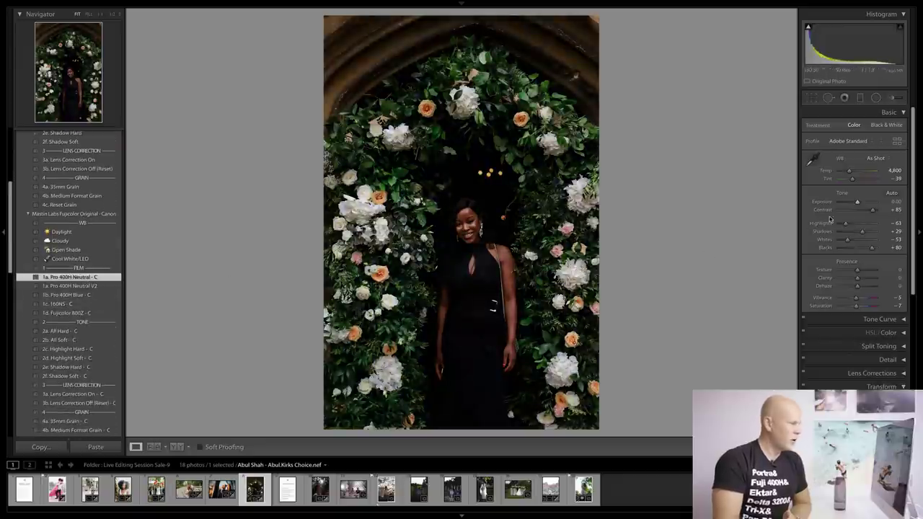
left_click_drag(857, 205, 861, 204)
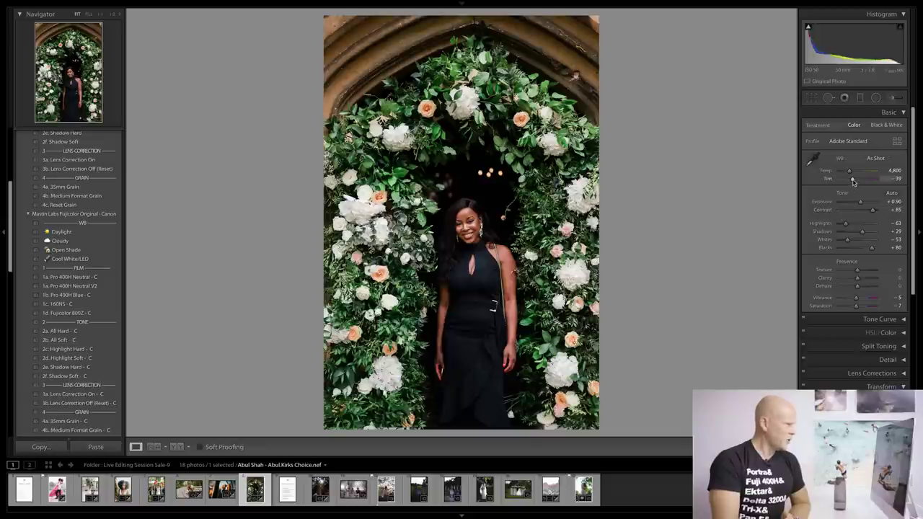
left_click_drag(853, 181, 855, 182)
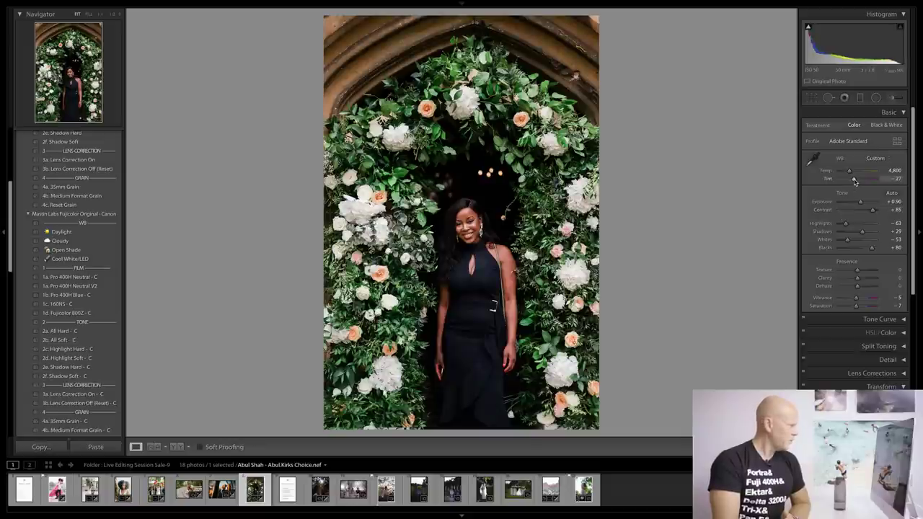
Apply the 2b. All Soft - C tone preset to the floral arch portrait and set its exposure to +1.10.
scroll(854, 182, "down", 1)
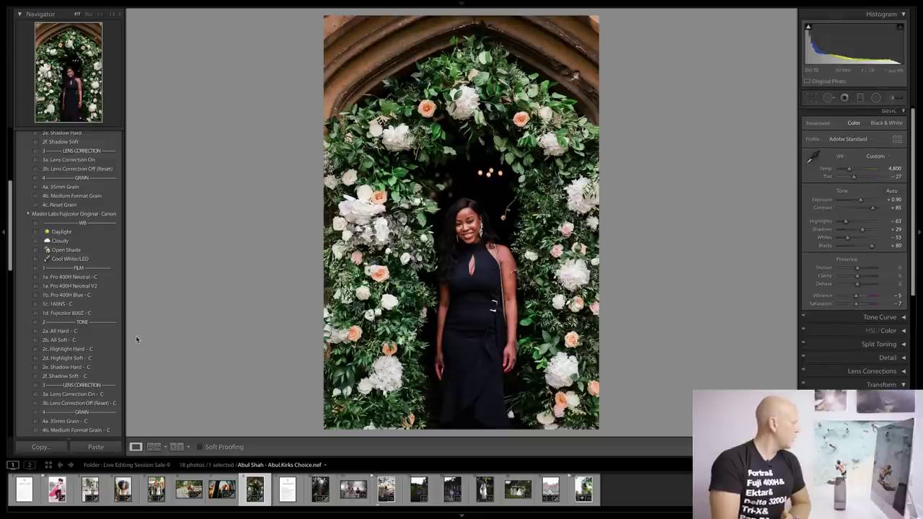
left_click(62, 340)
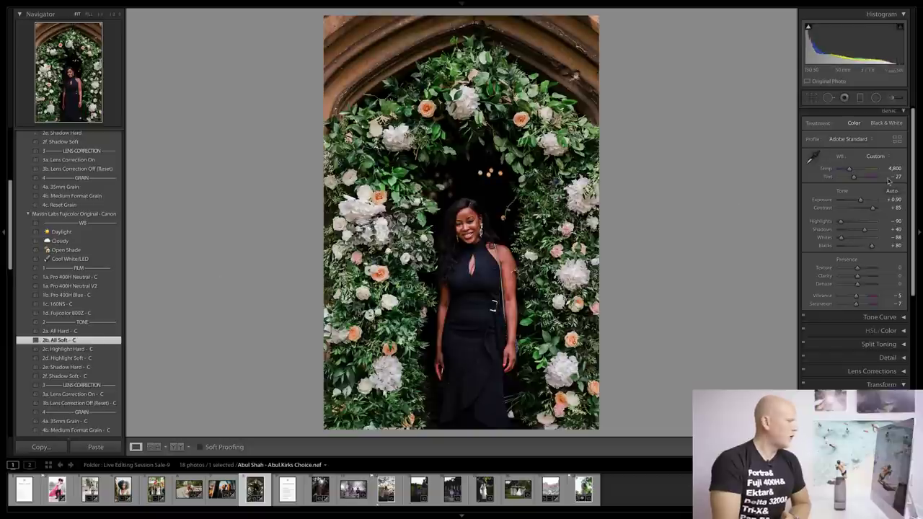
left_click_drag(861, 200, 862, 202)
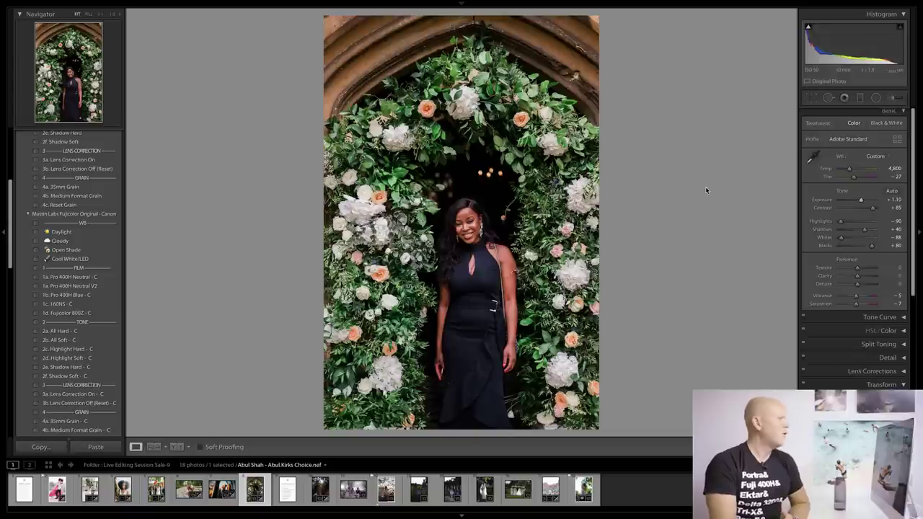
Compare the edited floral arch portrait, the family photo and the pink-dress photo with the light and airy checklist.
left_click(154, 447)
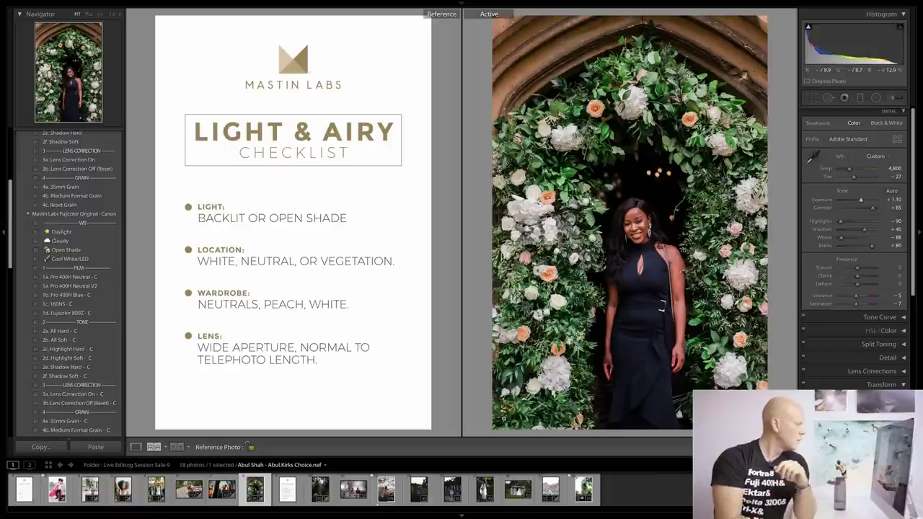
left_click(462, 515)
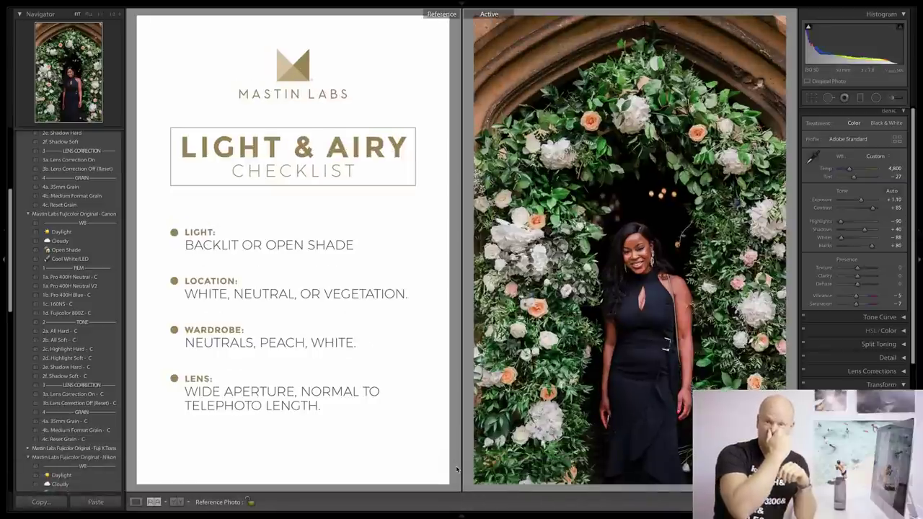
left_click(461, 513)
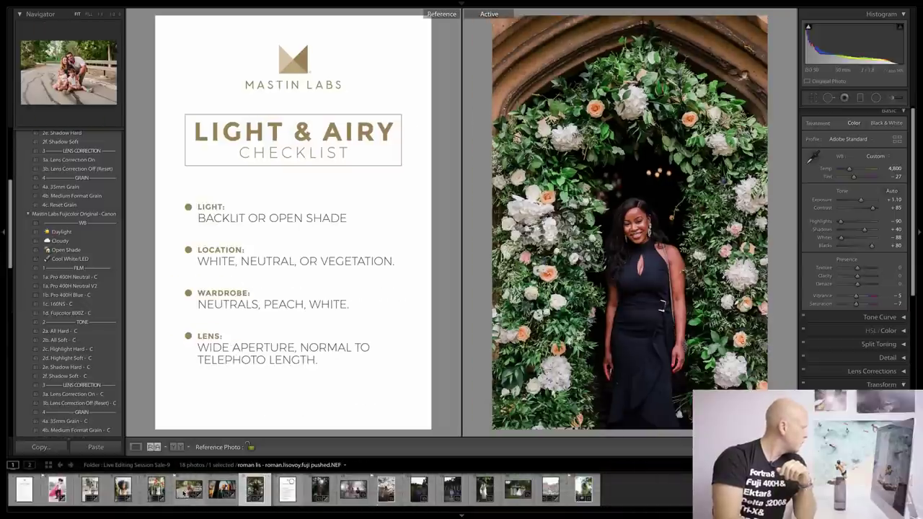
left_click(189, 490)
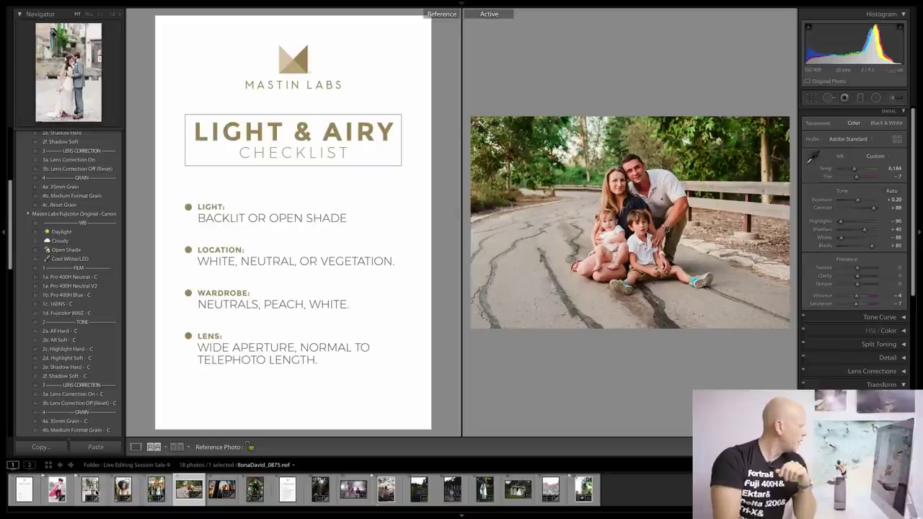
left_click(57, 490)
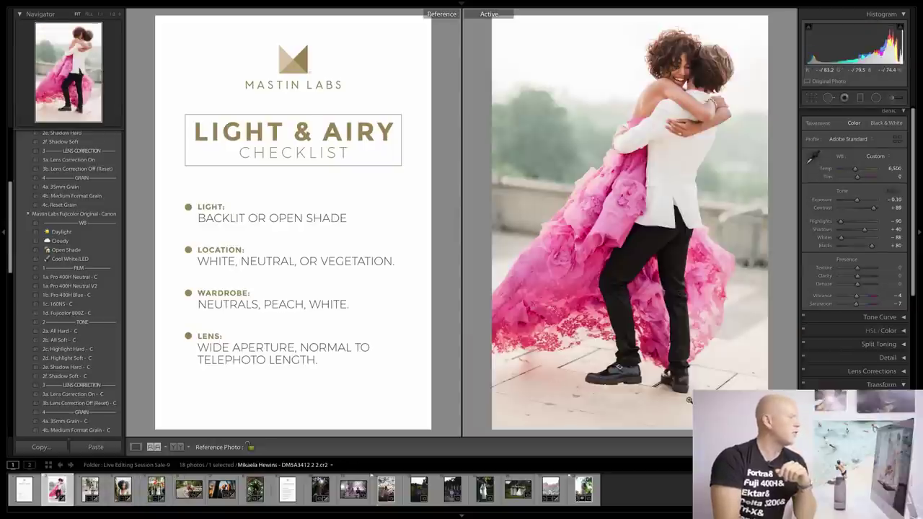
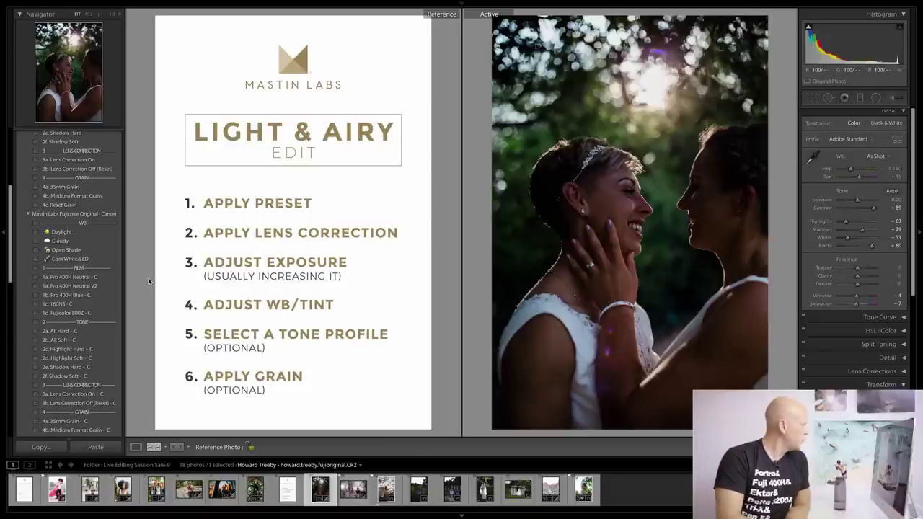
Apply the 1a. Pro 400H Neutral - C and 3a. Lens Correction On - C presets to the backlit brides photo, checking before and after lens correction.
left_click(86, 287)
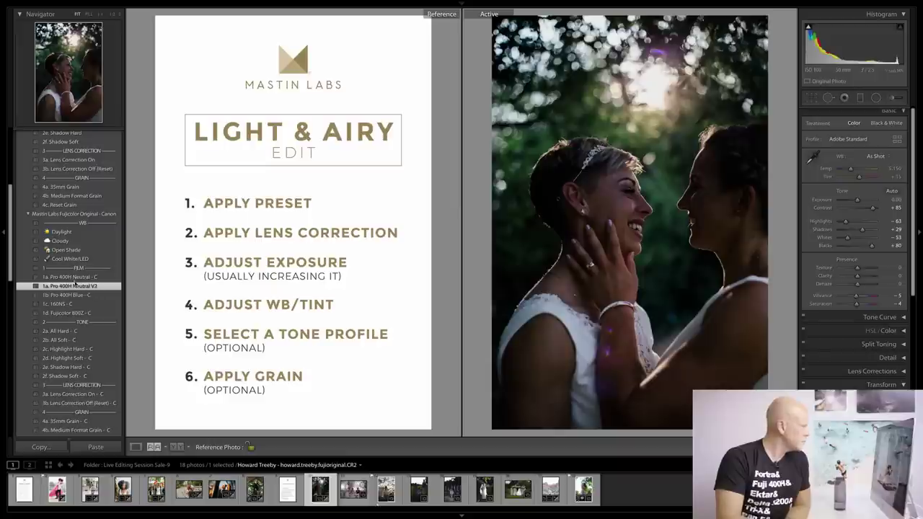
left_click(74, 278)
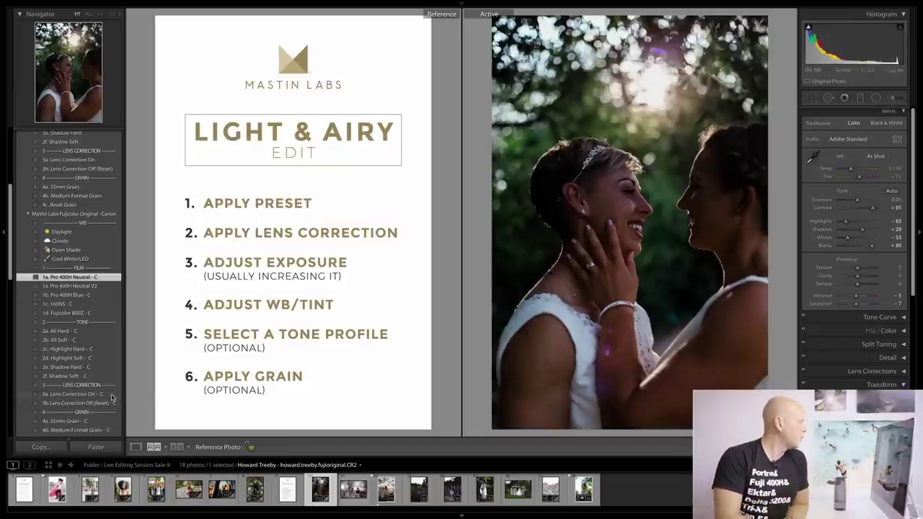
left_click(111, 396)
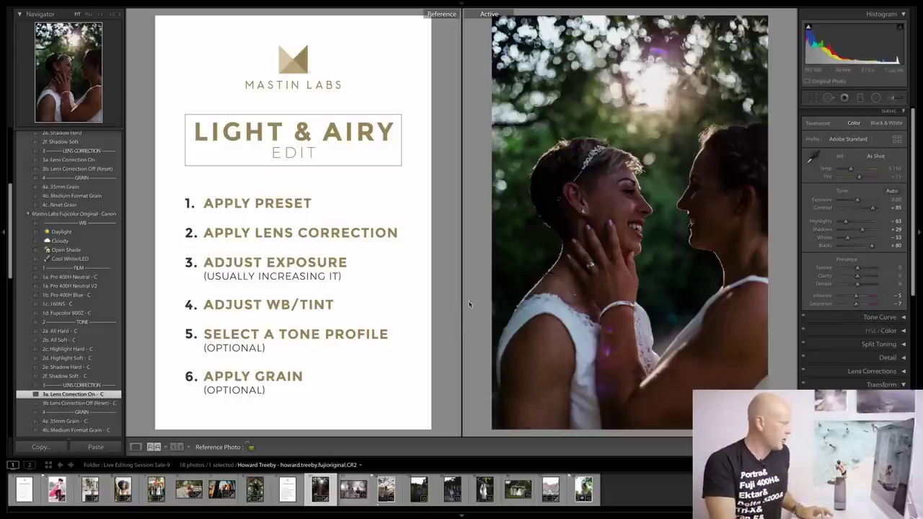
key("ctrl+z")
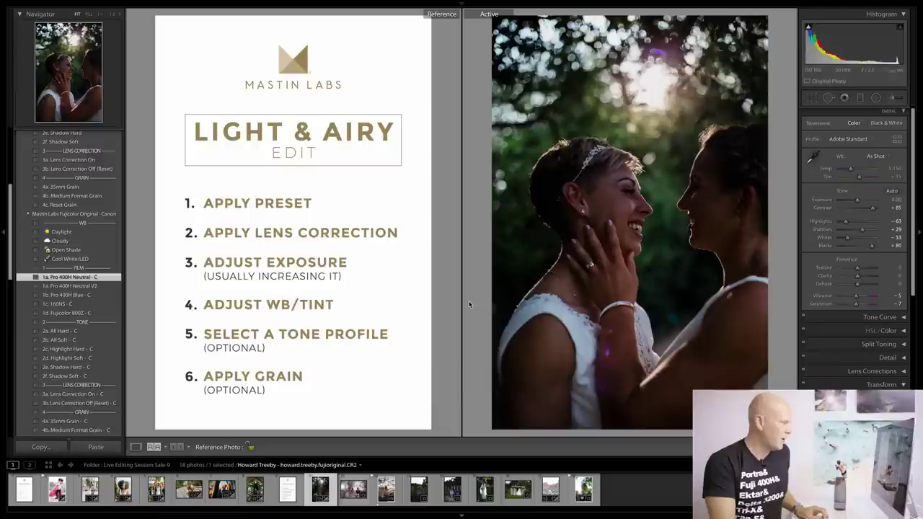
key("ctrl+shift+z")
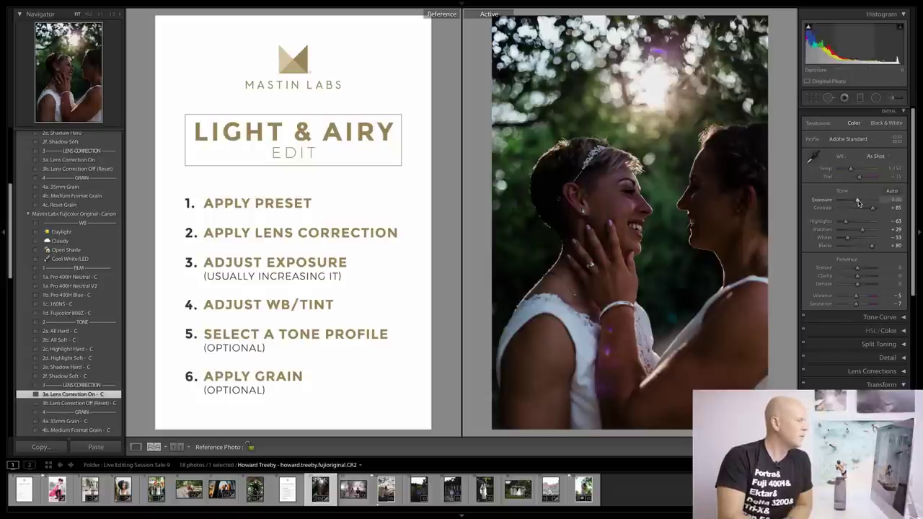
Set the backlit brides photo's exposure to +1.65 and apply the Daylight white balance preset.
left_click_drag(858, 202, 865, 203)
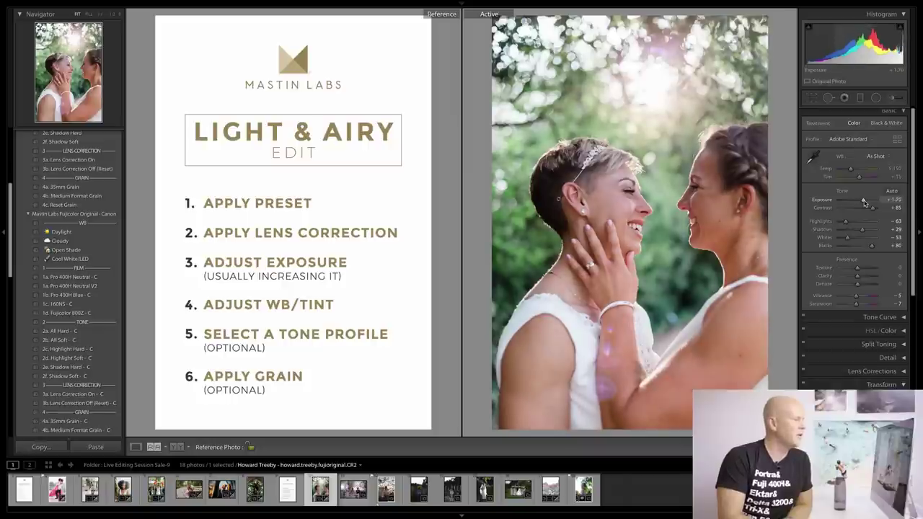
left_click_drag(864, 203, 865, 203)
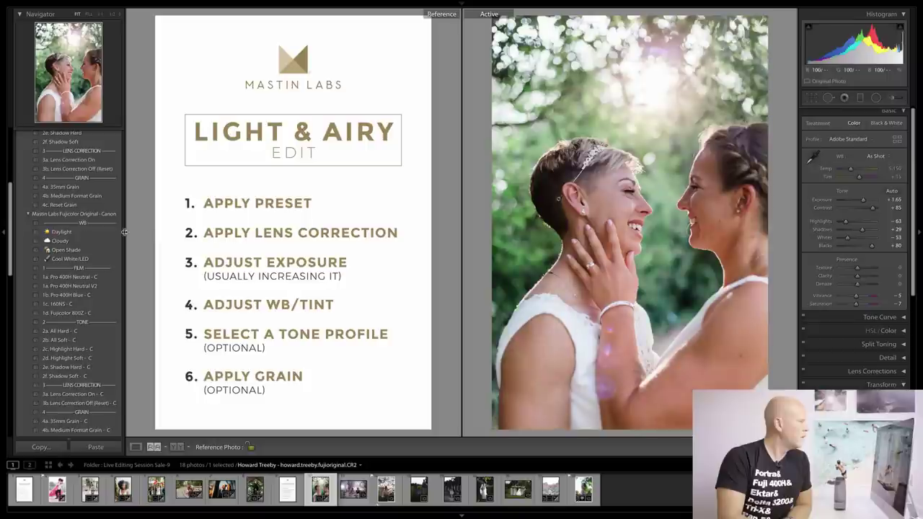
left_click(80, 233)
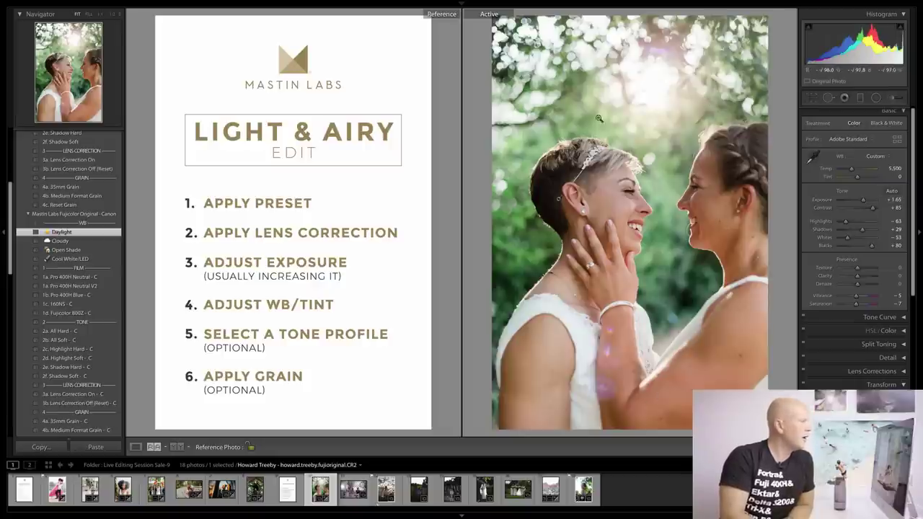
Apply the 2d. Highlight Soft - C tone preset to the backlit brides photo, compare before and after, and raise exposure to +1.85.
left_click(72, 358)
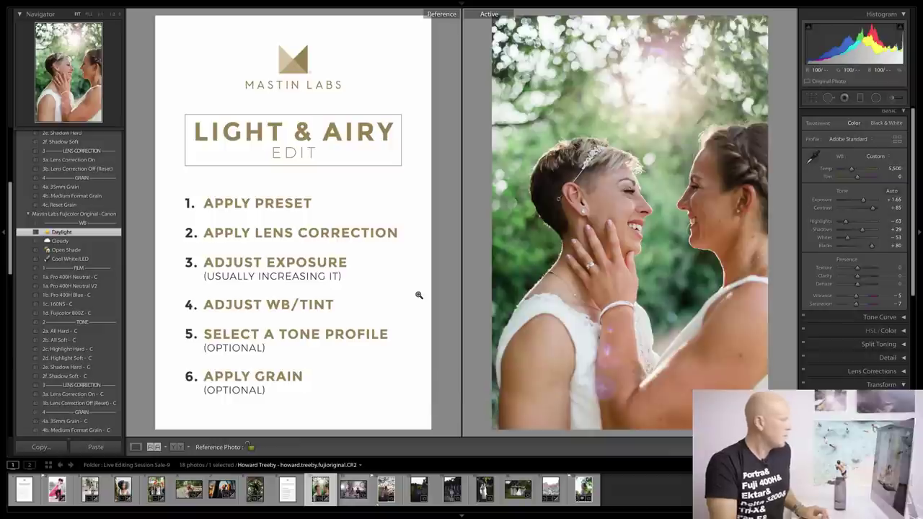
key("ctrl+shift+z")
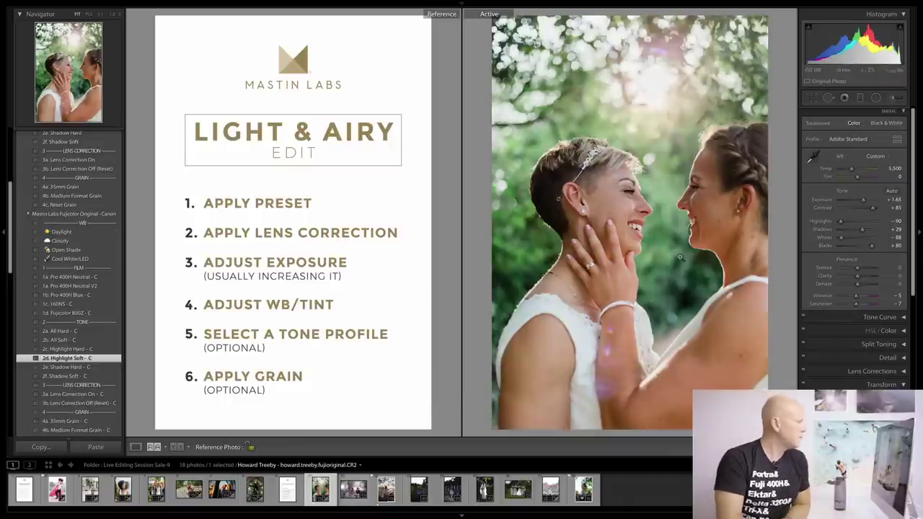
left_click(865, 202)
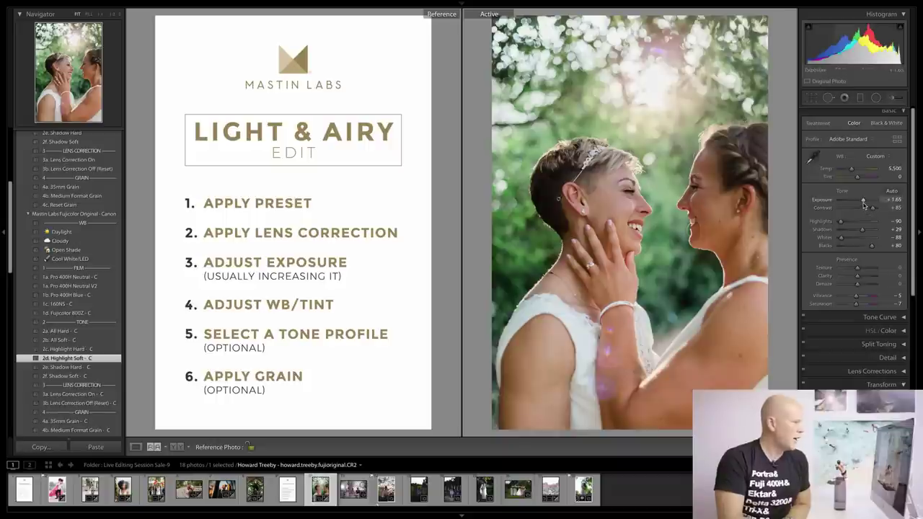
left_click_drag(864, 204, 866, 205)
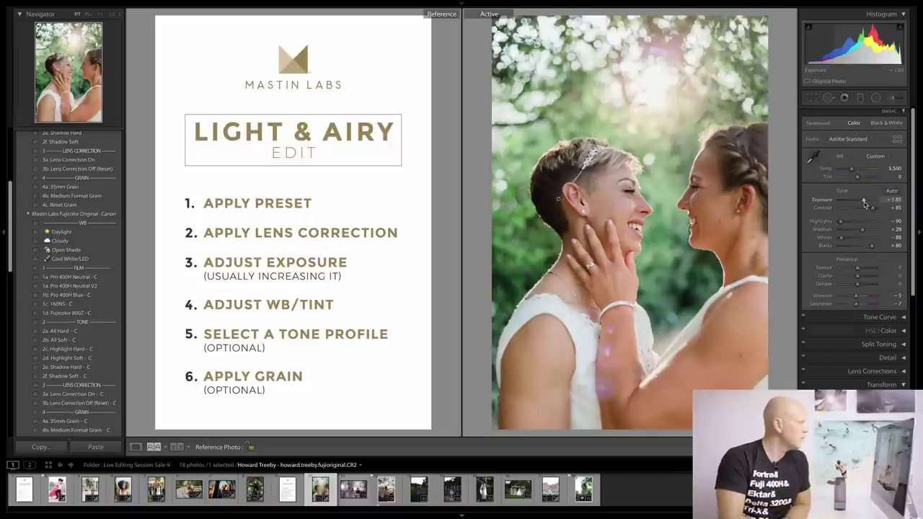
Open the wedding couple's reception table photo in a single view and straighten it by about -2.03 degrees.
left_click(353, 492)
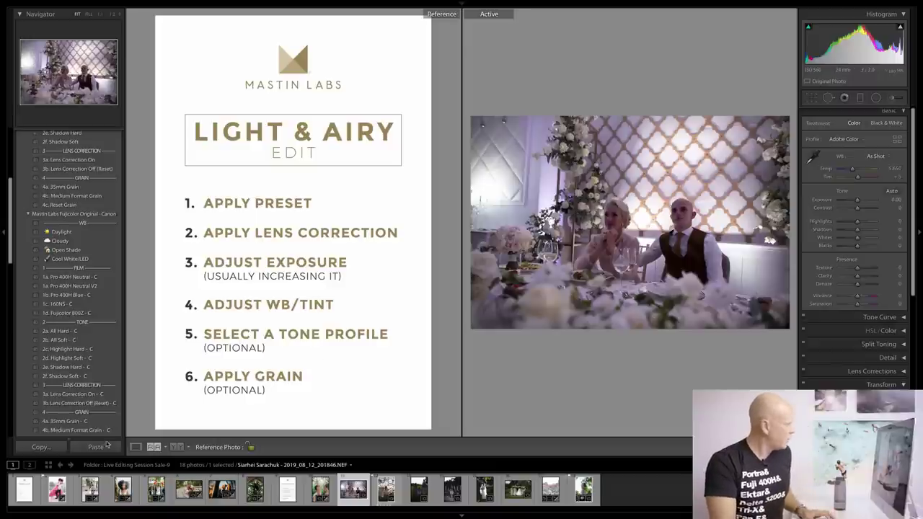
left_click(135, 447)
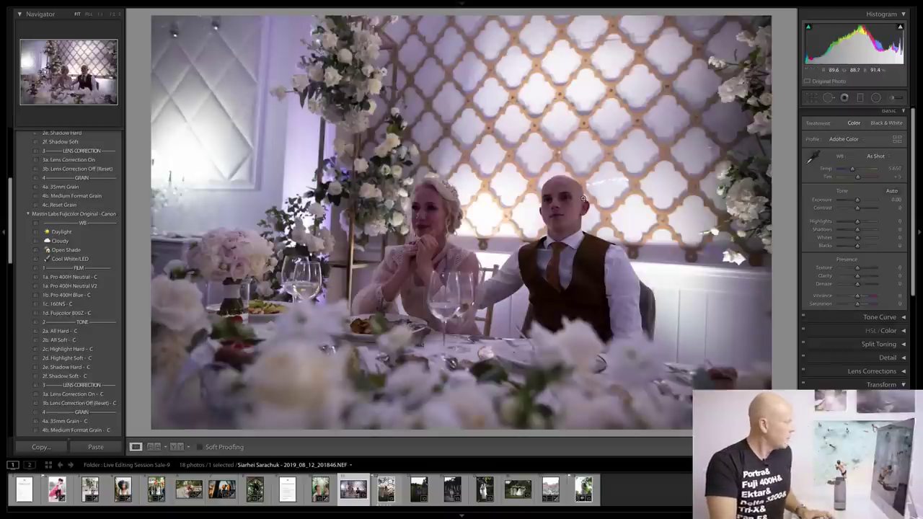
key("r")
left_click_drag(730, 214, 690, 193)
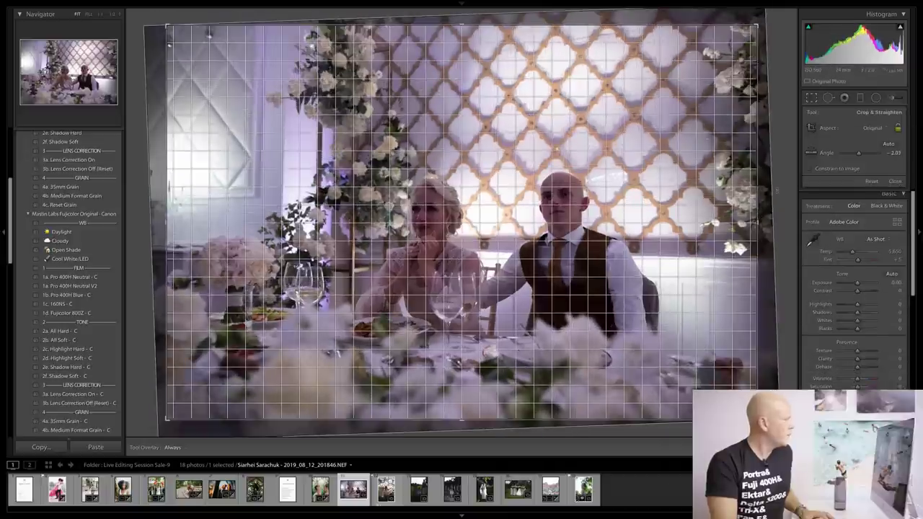
key("Return")
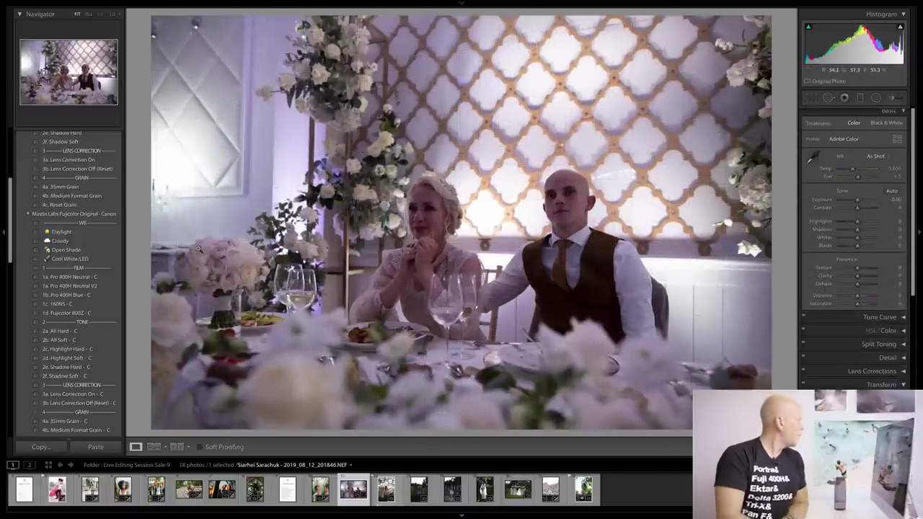
Apply the 1a. Pro 400H Neutral - N and 3a. Lens Correction On - N presets to the reception table photo.
scroll(104, 199, "up", 1)
scroll(103, 200, "up", 6)
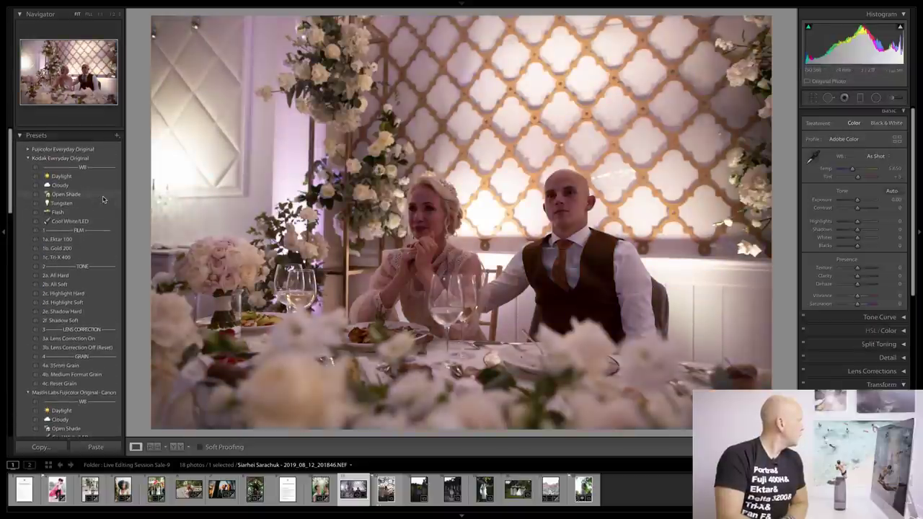
scroll(103, 216, "down", 15)
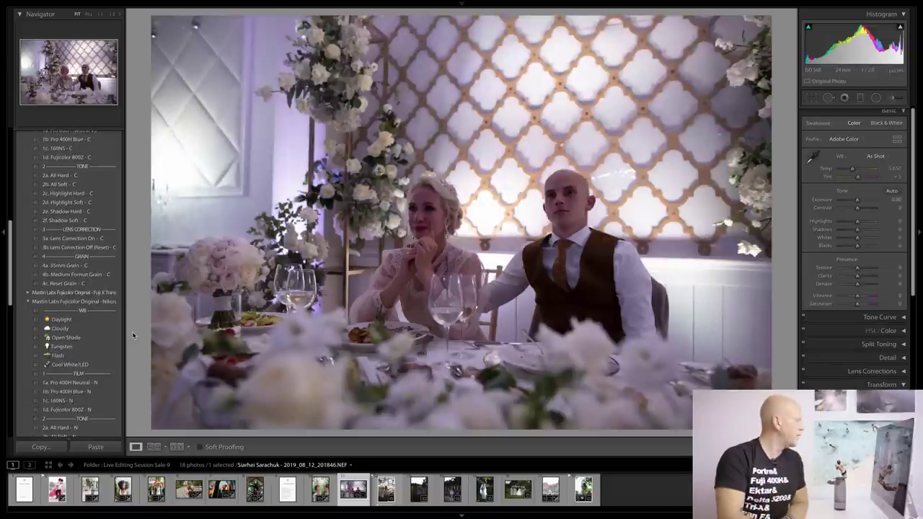
left_click(92, 383)
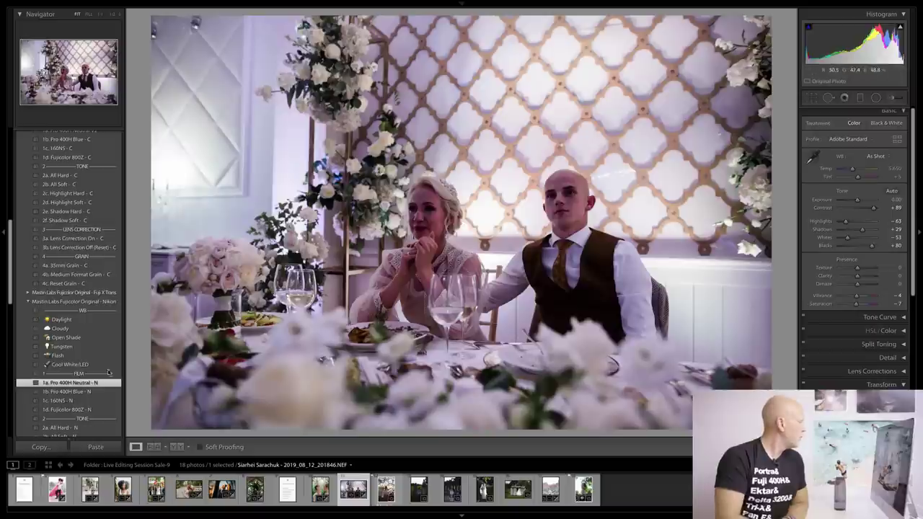
scroll(94, 376, "down", 5)
left_click(91, 380)
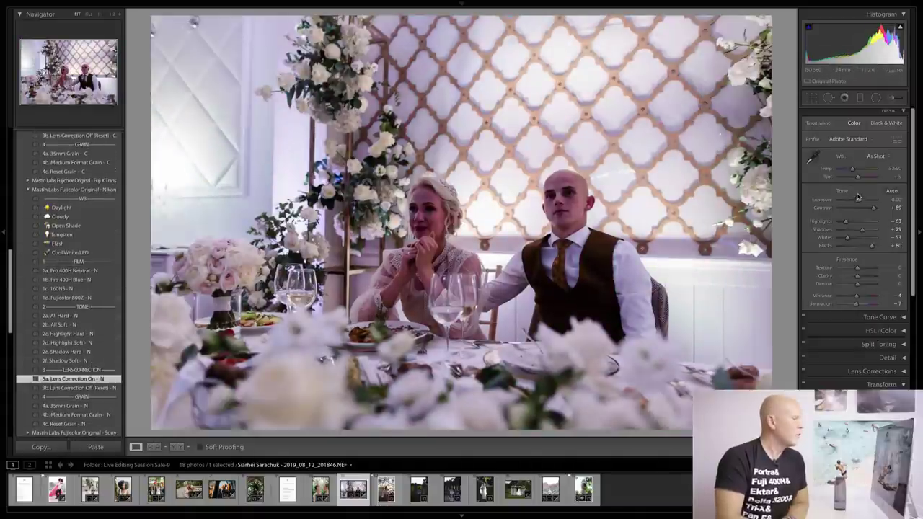
Set the reception table photo's temperature to 6,692, its tint to -21 and its exposure to +1.20.
left_click_drag(858, 201, 860, 201)
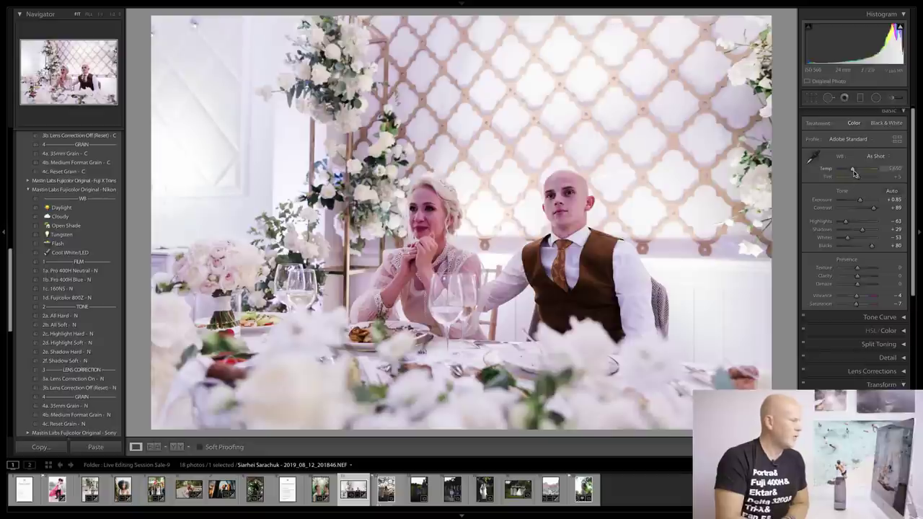
left_click_drag(856, 177, 856, 171)
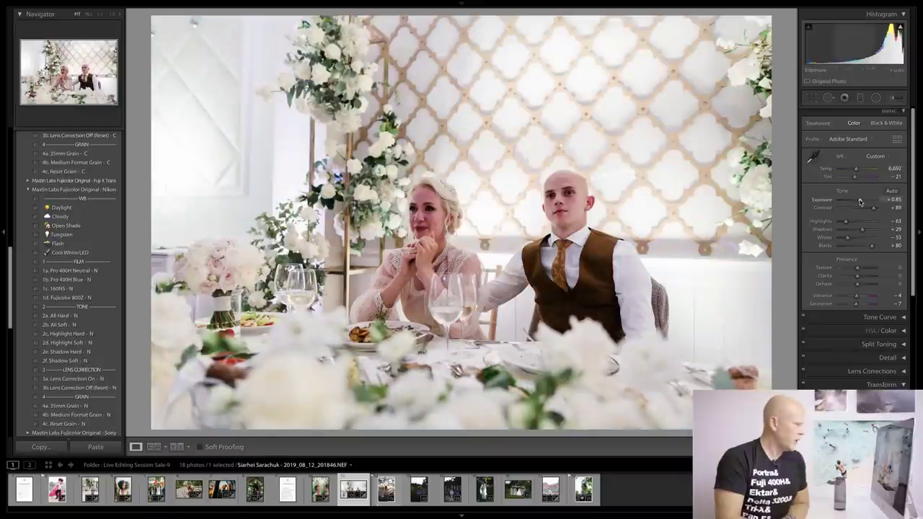
left_click_drag(859, 202, 862, 202)
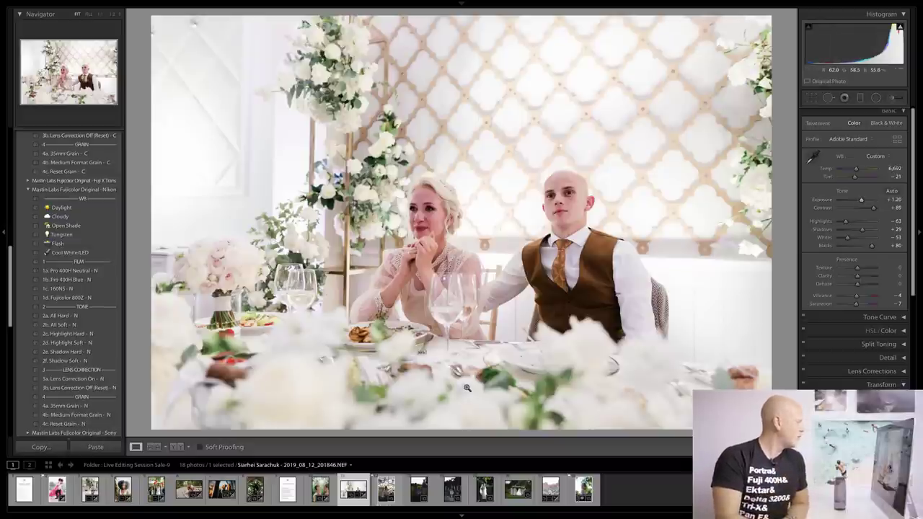
Compare the edited reception table photo with the Light & Airy Checklist and Edit graphics, and check it before and after editing.
left_click(154, 447)
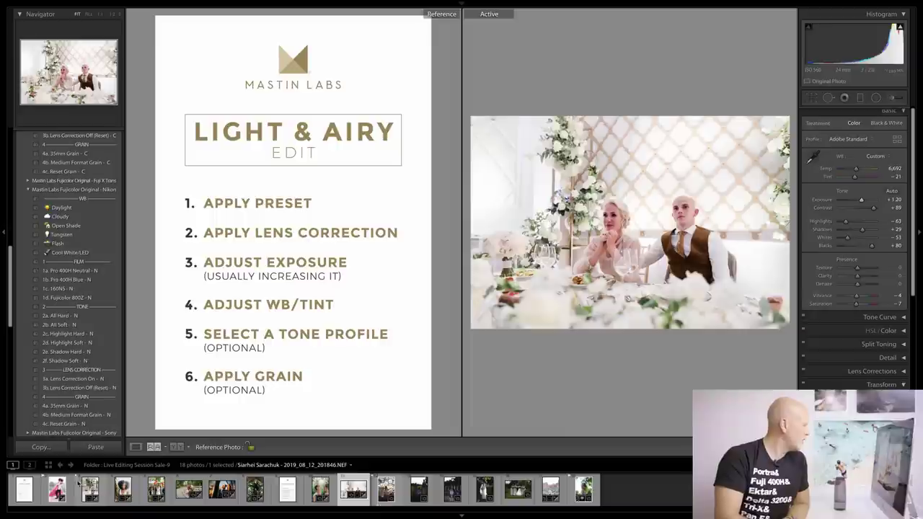
left_click_drag(24, 490, 246, 311)
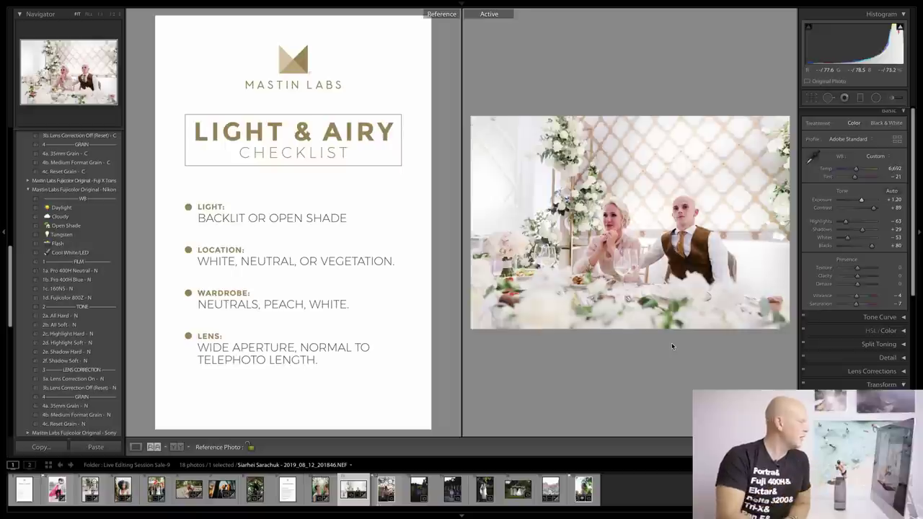
left_click(136, 447)
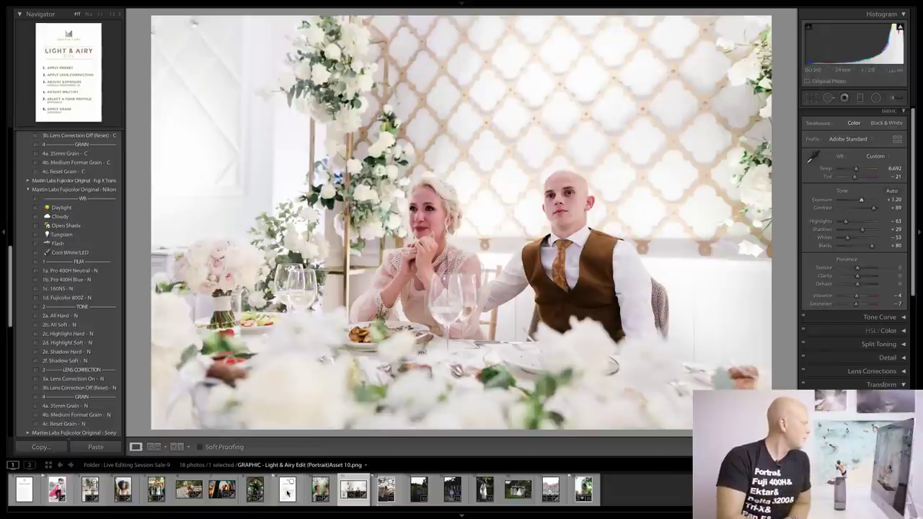
left_click(154, 447)
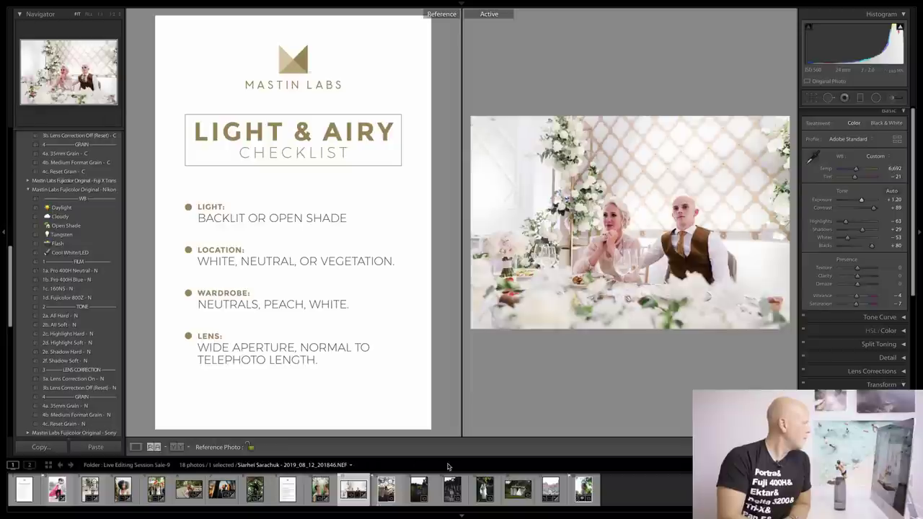
left_click_drag(287, 490, 267, 275)
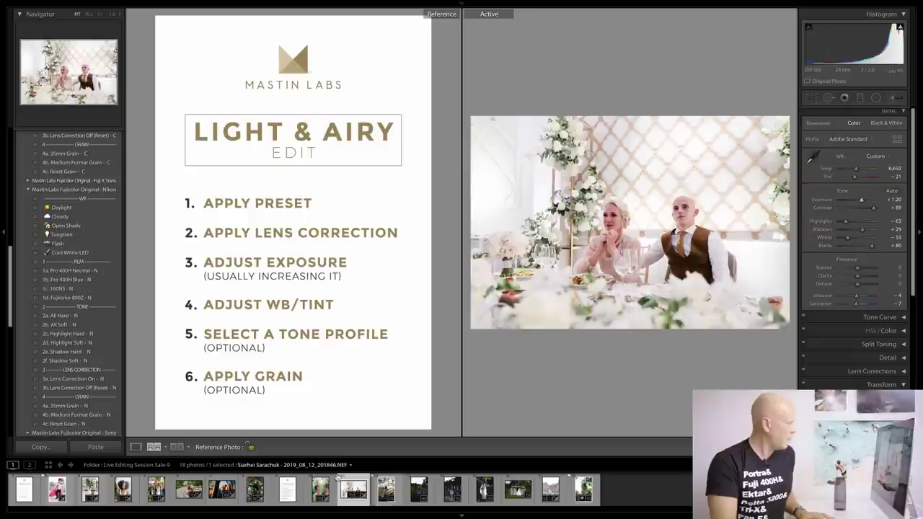
key("y")
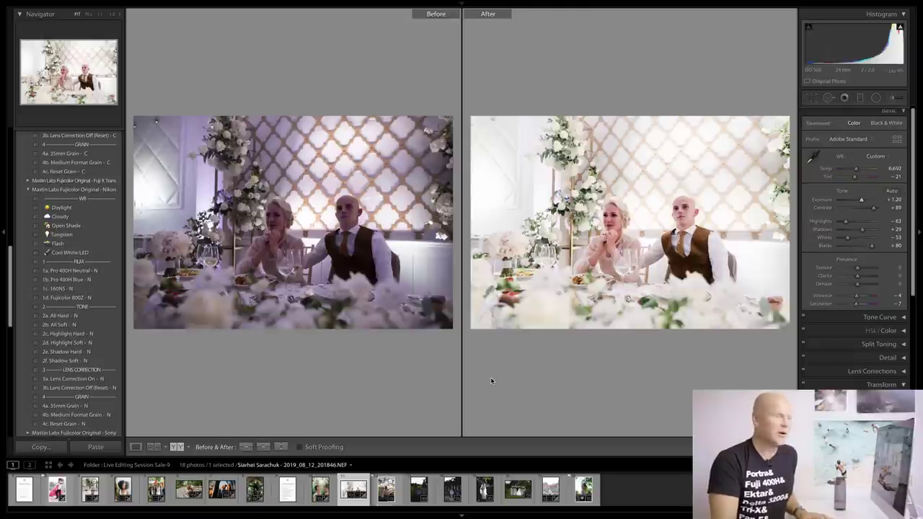
key("y")
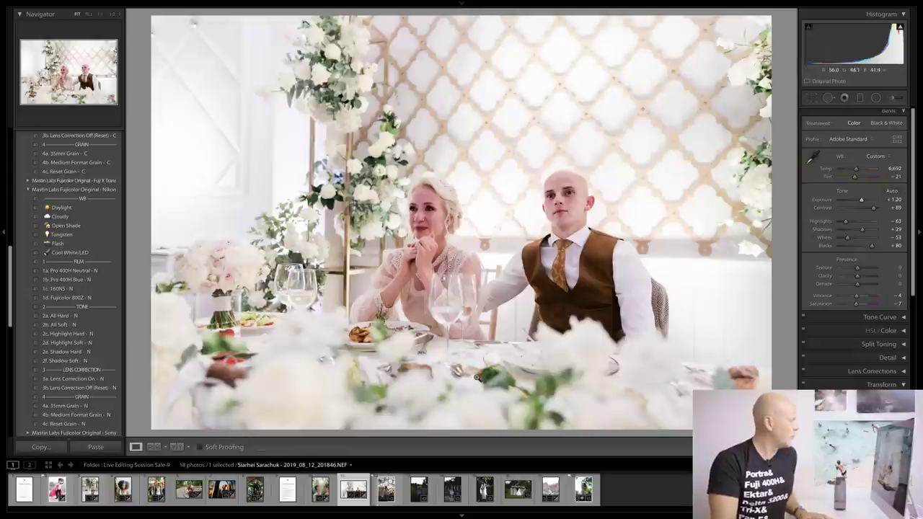
Show the cherry blossom girl photo beside the Light & Airy Edit reference and apply 1a. Pro 400H Neutral - C and 3a. Lens Correction On - C.
left_click(288, 490)
key("shift+r")
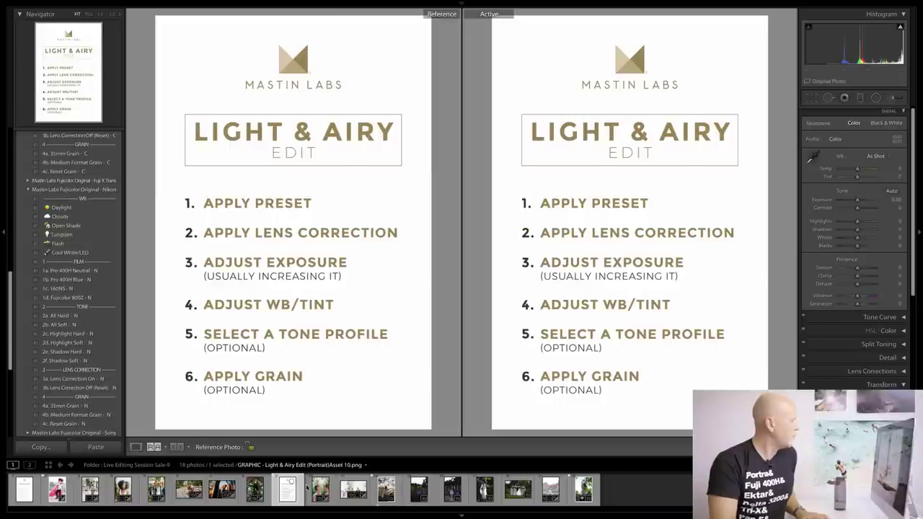
left_click(388, 494)
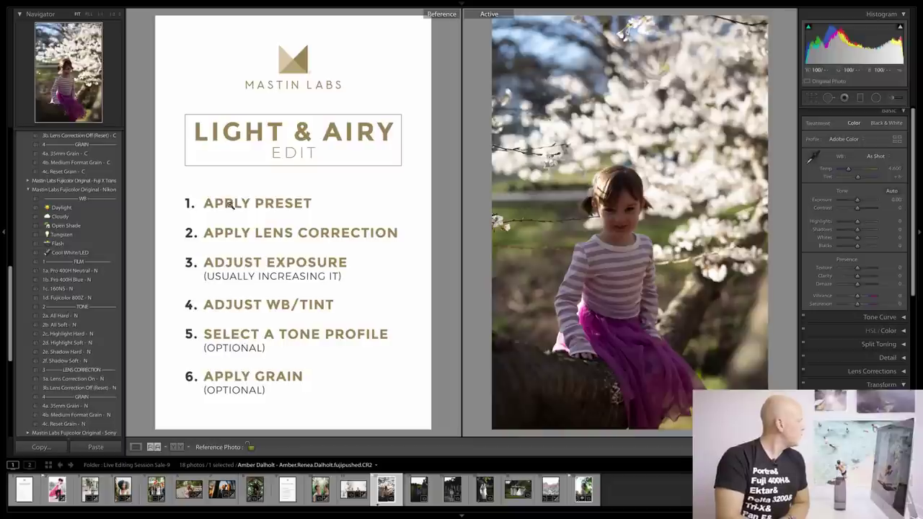
scroll(78, 182, "up", 5)
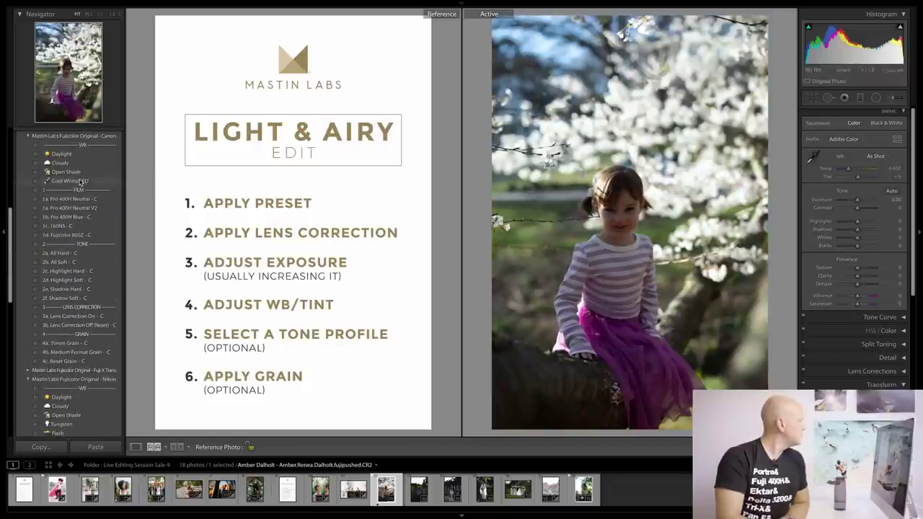
scroll(79, 217, "up", 4)
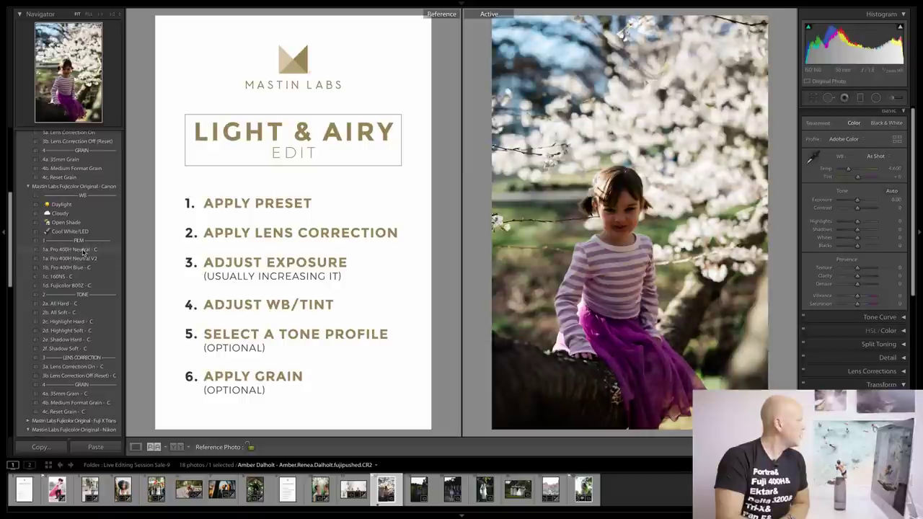
left_click(84, 249)
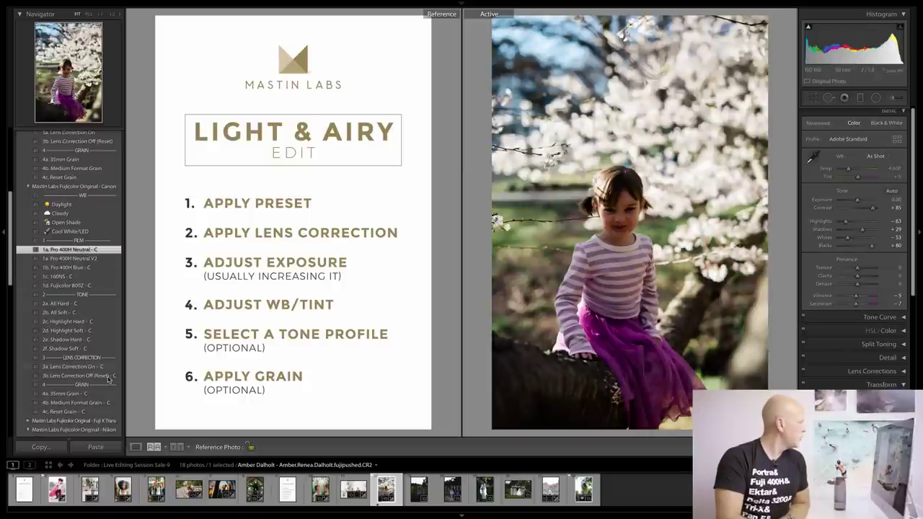
left_click(75, 368)
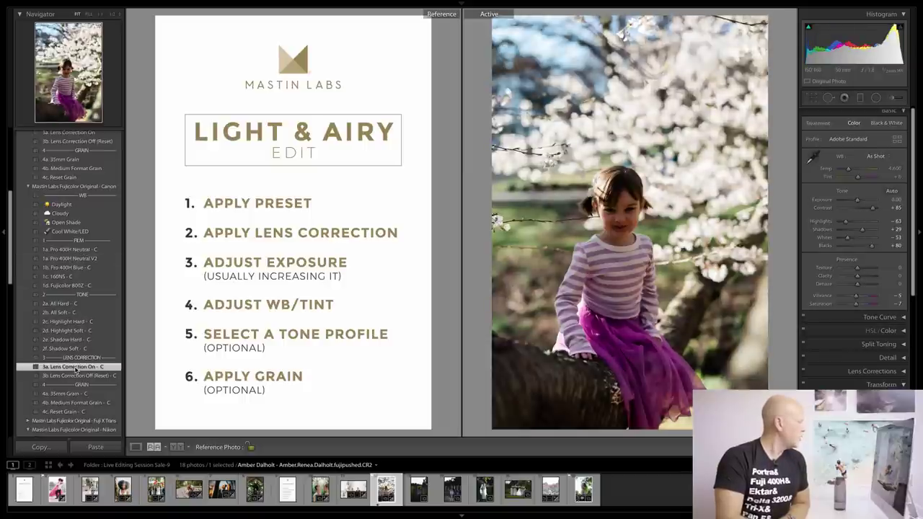
Set the cherry blossom girl photo's exposure to +1.60 and tint to -2, and apply the 2b. All Soft - C tone preset.
left_click_drag(857, 203, 862, 202)
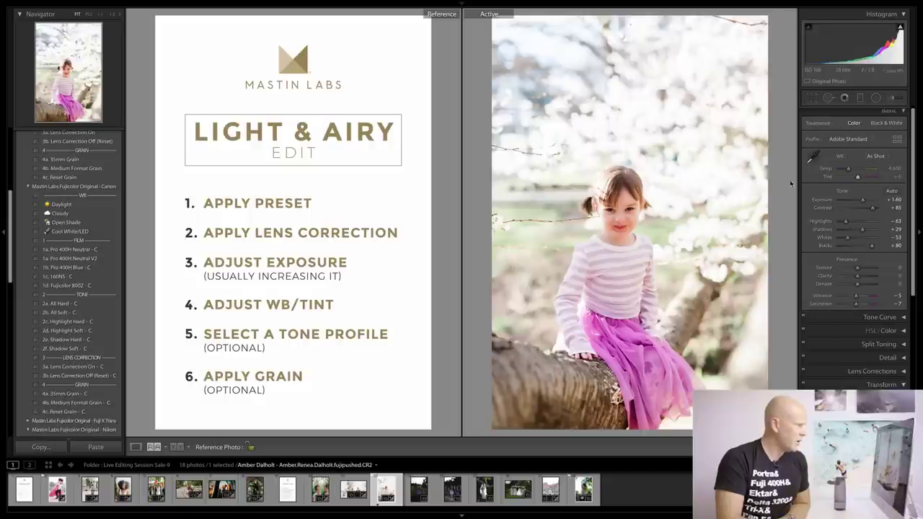
left_click(622, 213)
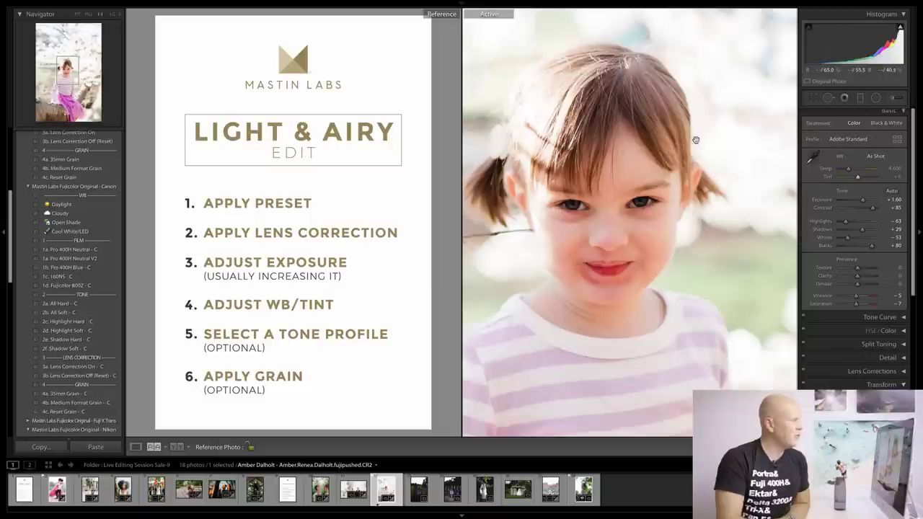
left_click(630, 260)
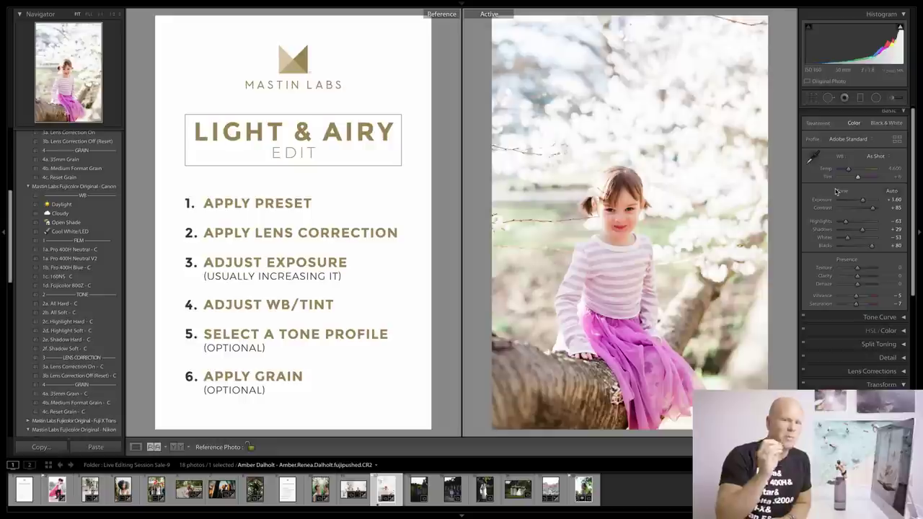
left_click_drag(860, 180, 857, 180)
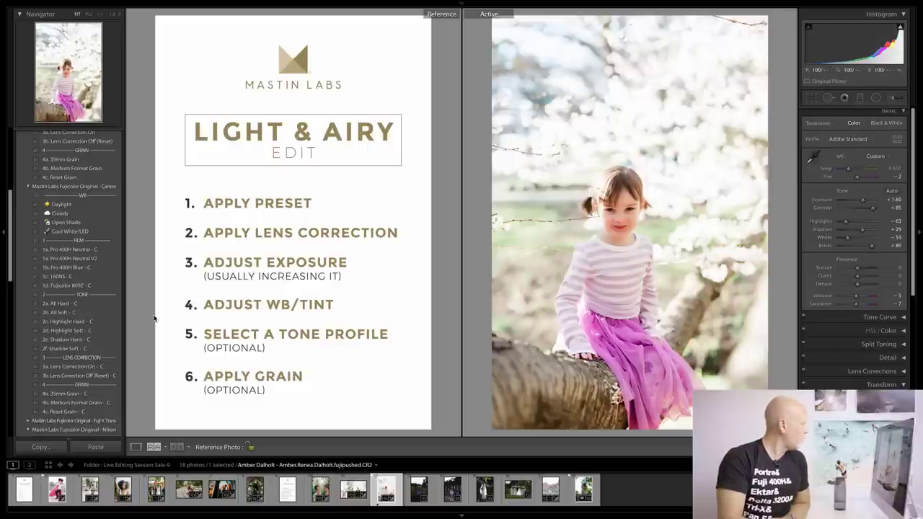
left_click(95, 313)
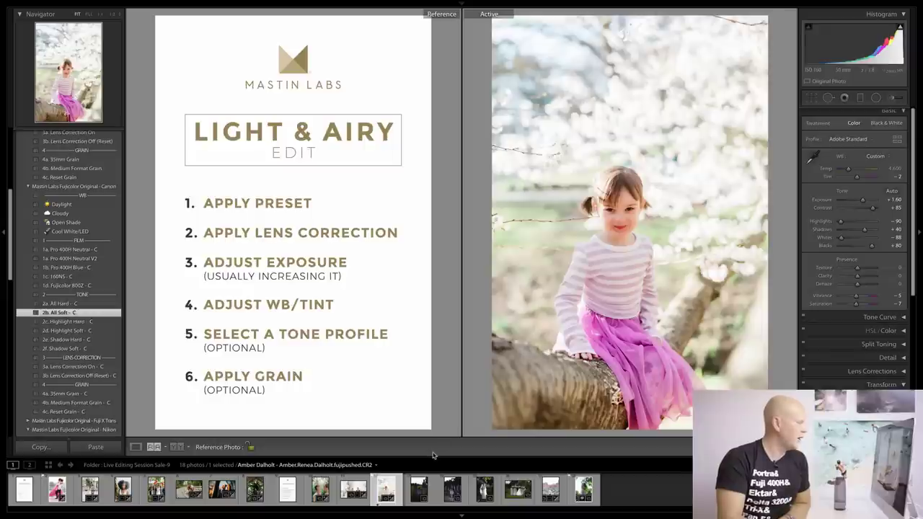
Apply the 1a. Pro 400H Neutral - C and 3a. Lens Correction On - C presets to the sunflower field family photo.
left_click(422, 491)
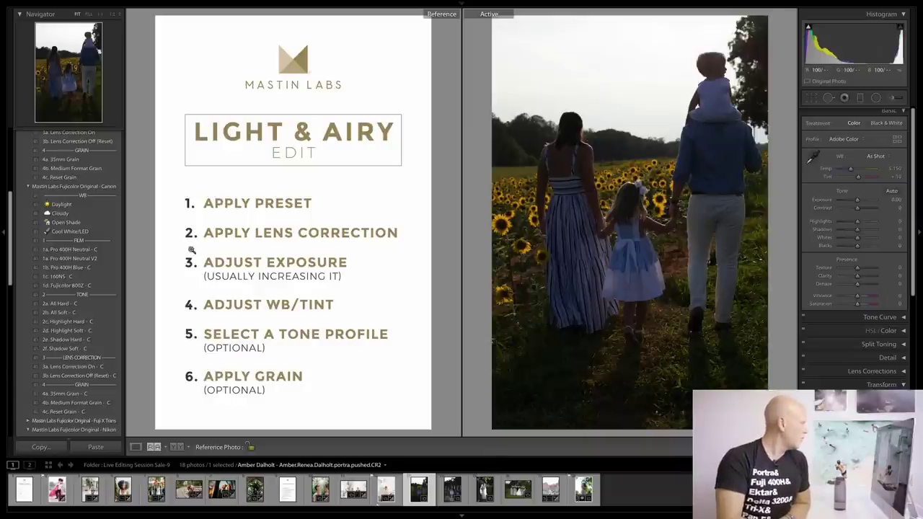
left_click(110, 249)
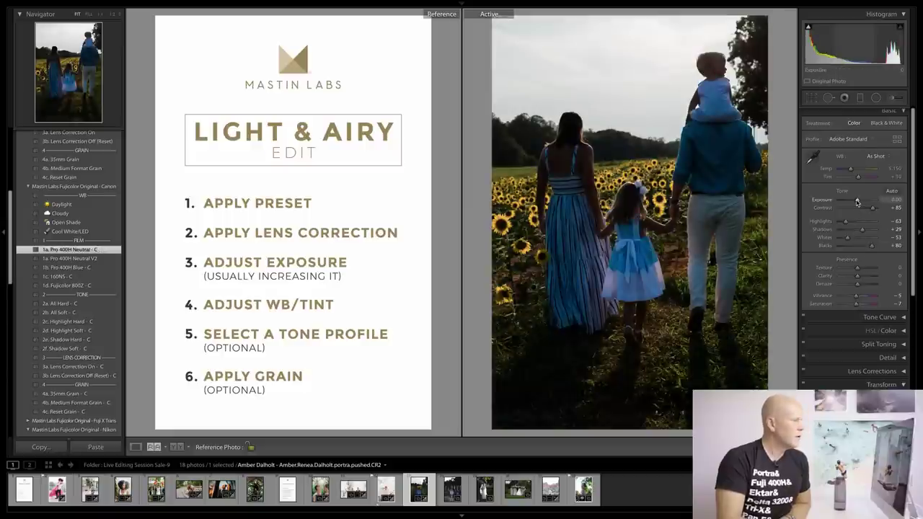
left_click(96, 368)
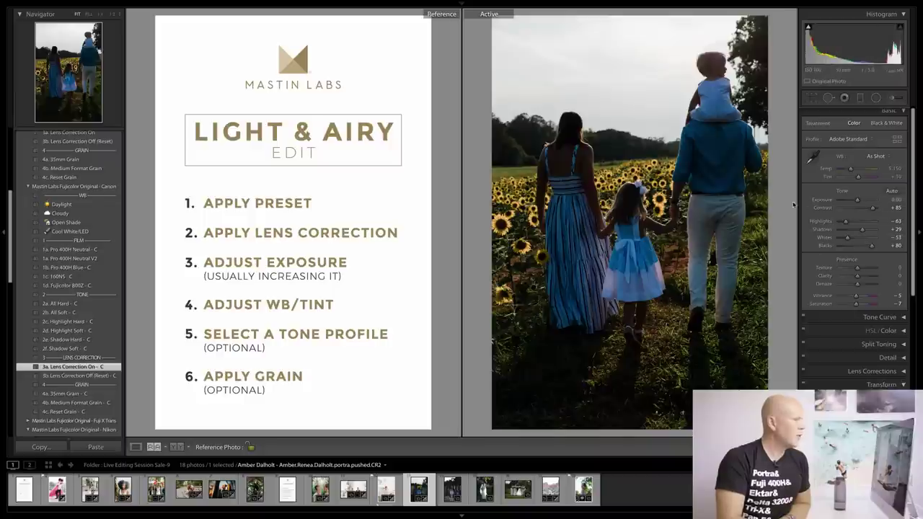
Set the sunflower family photo's exposure to +2.45, temperature to 6,041 and tint to +16, checking the clothing up close.
left_click_drag(842, 203, 854, 174)
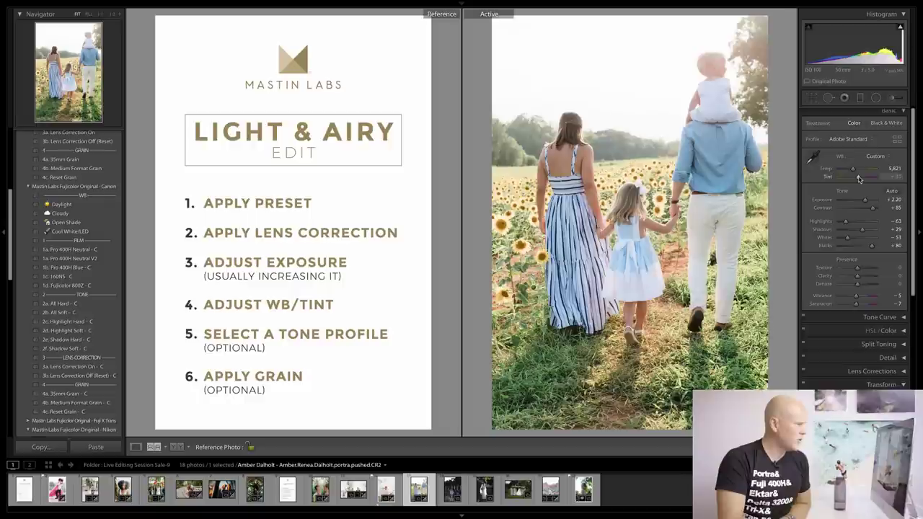
left_click(720, 173)
left_click_drag(730, 208, 797, 193)
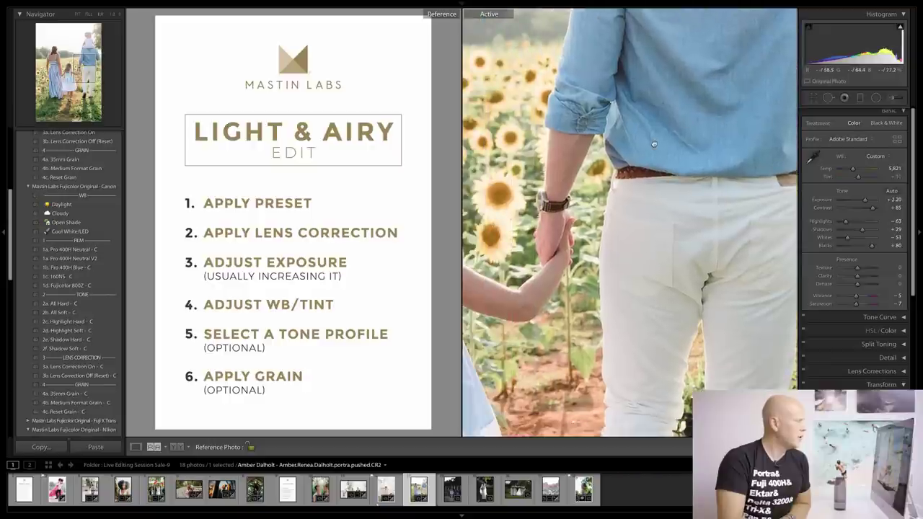
left_click(797, 193)
left_click_drag(857, 178, 855, 177)
left_click_drag(854, 169, 856, 169)
left_click_drag(865, 200, 867, 202)
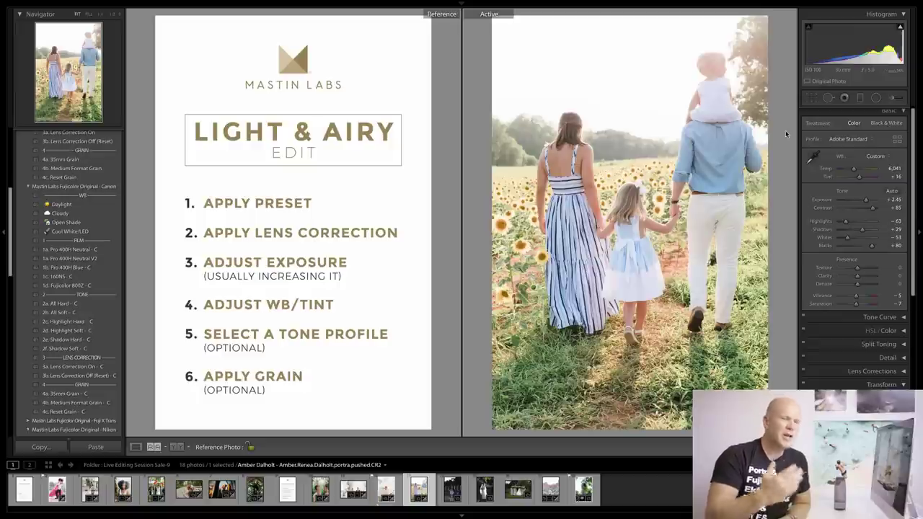
Compare the sunflower family photo before and after editing, and view it beside the Light & Airy Edit reference.
key("y")
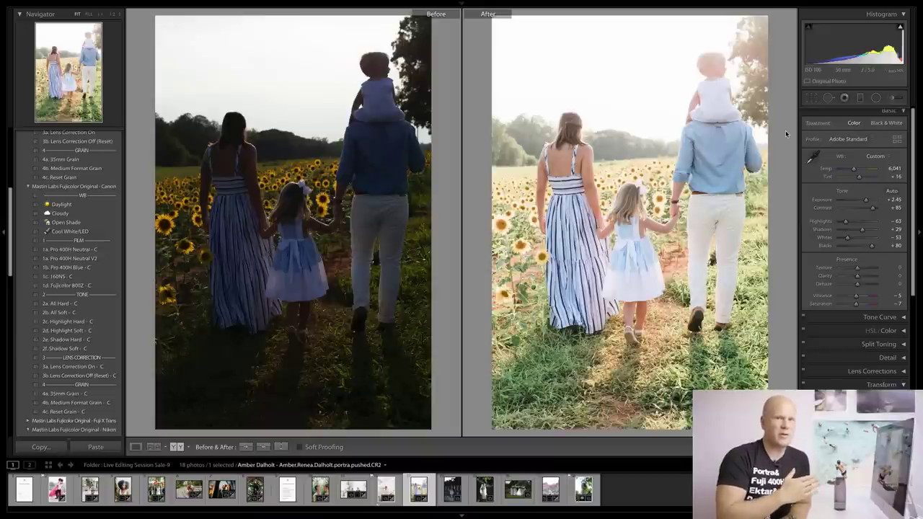
key("y")
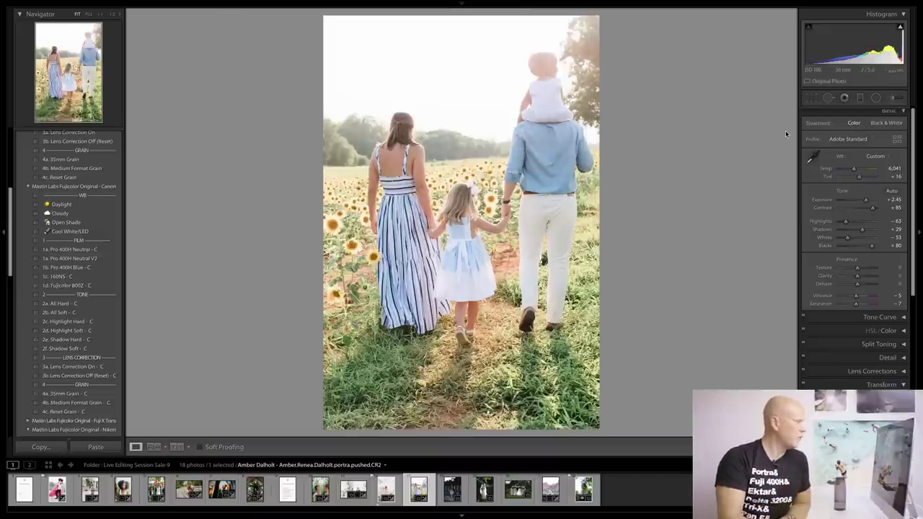
left_click(155, 447)
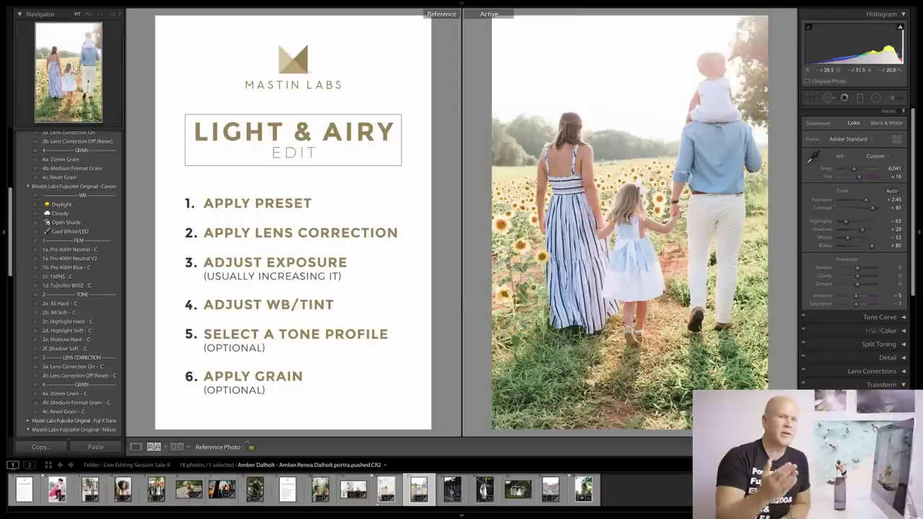
left_click(453, 492)
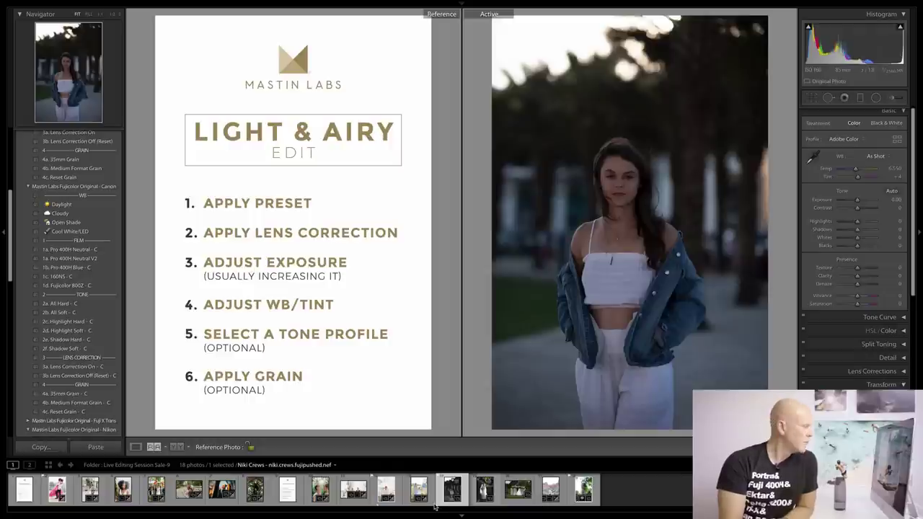
left_click(420, 491)
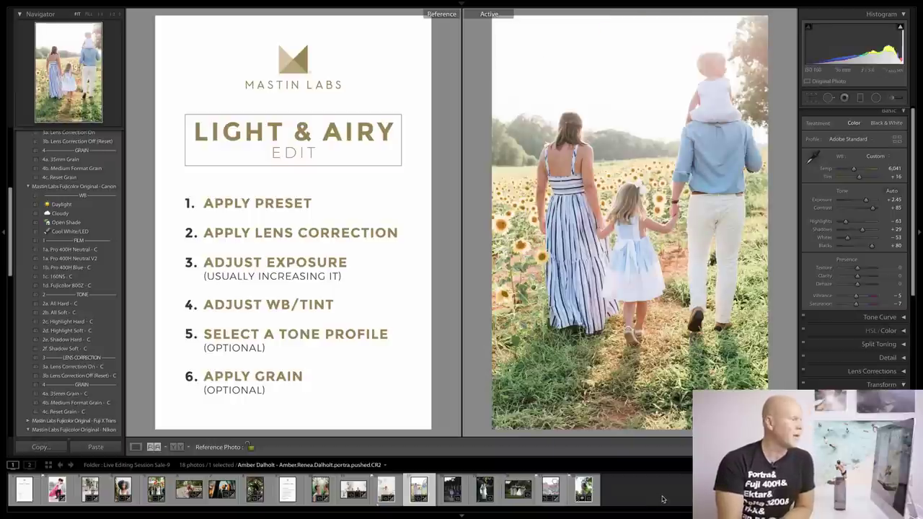
View the sunflower family photo alone with clipping warnings, try lowering its exposure to +1.65, and undo that change.
left_click(135, 448)
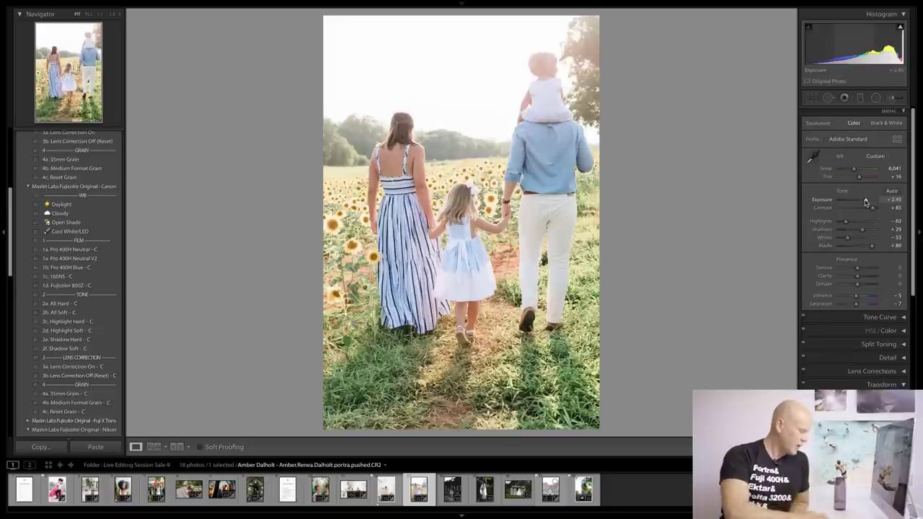
key("j")
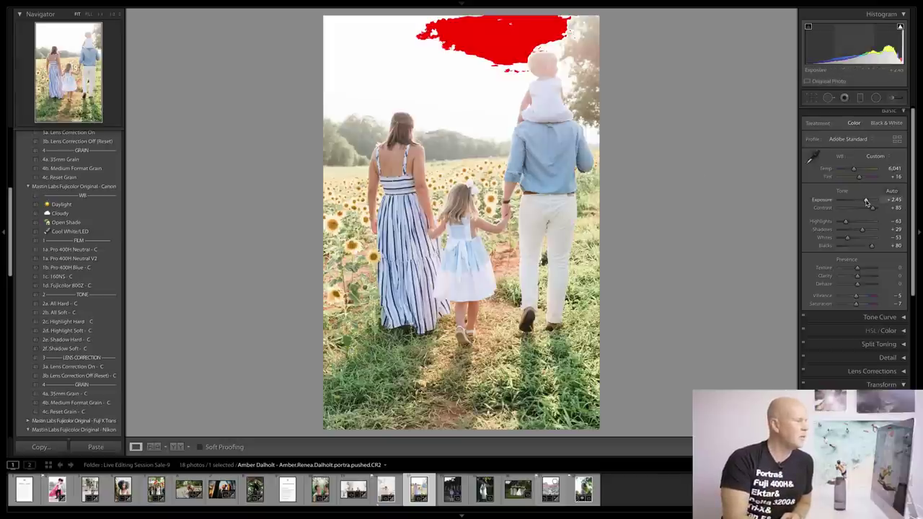
left_click_drag(867, 202, 864, 202)
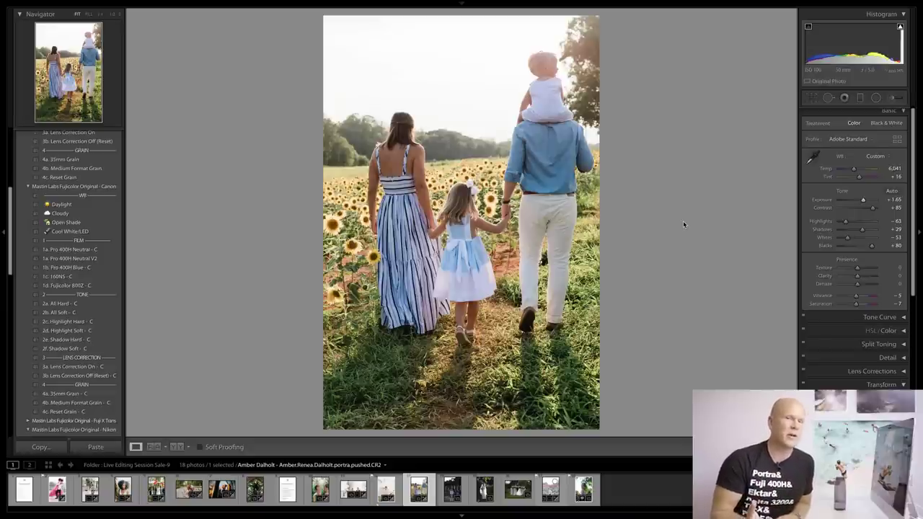
key("ctrl+z")
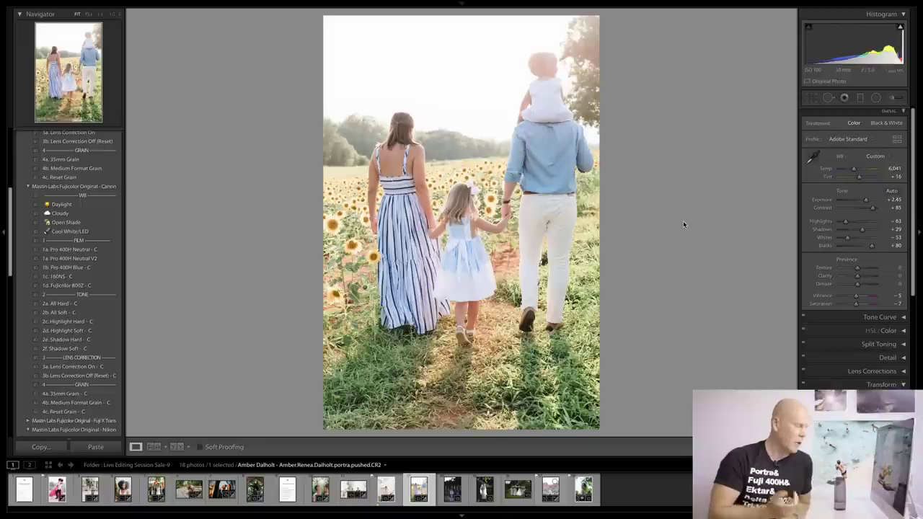
Show the denim jacket portrait beside the reference and apply the 1a. Pro 400H Neutral - N and 3a. Lens Correction On - N presets.
key("Right")
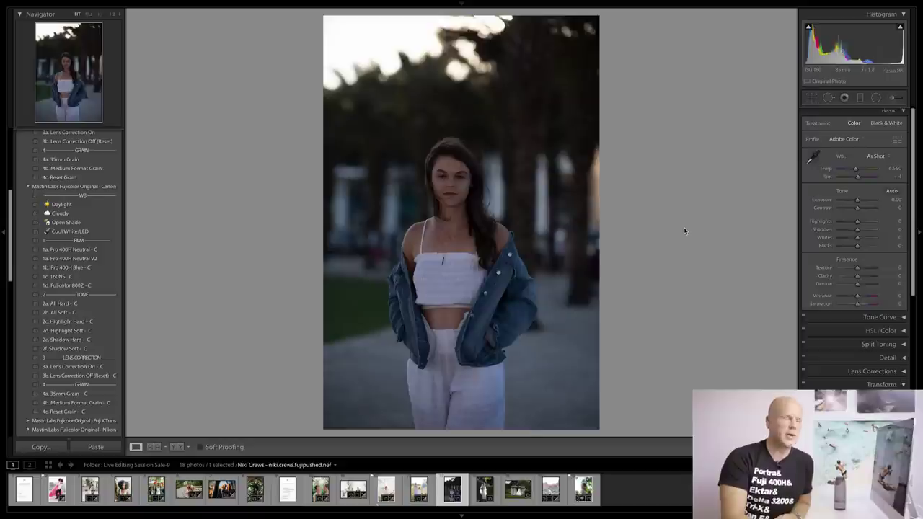
left_click(153, 447)
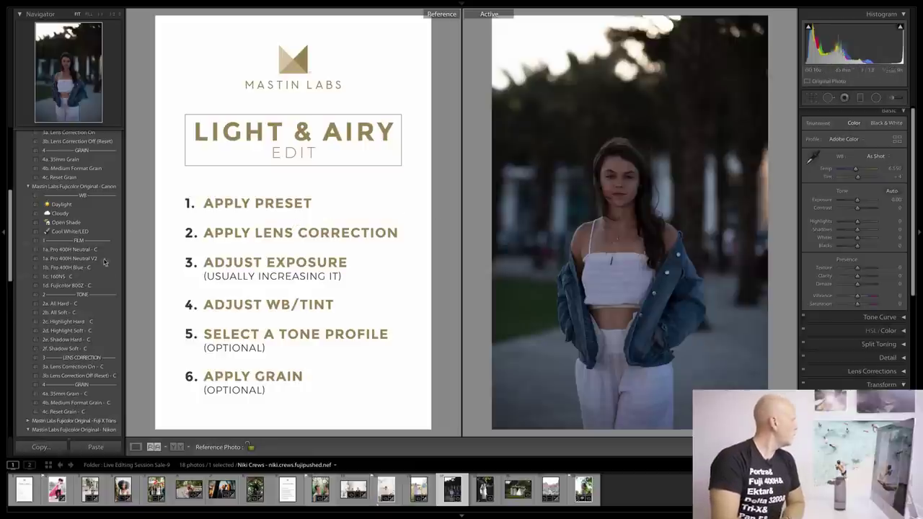
scroll(81, 287, "down", 5)
scroll(82, 287, "down", 1)
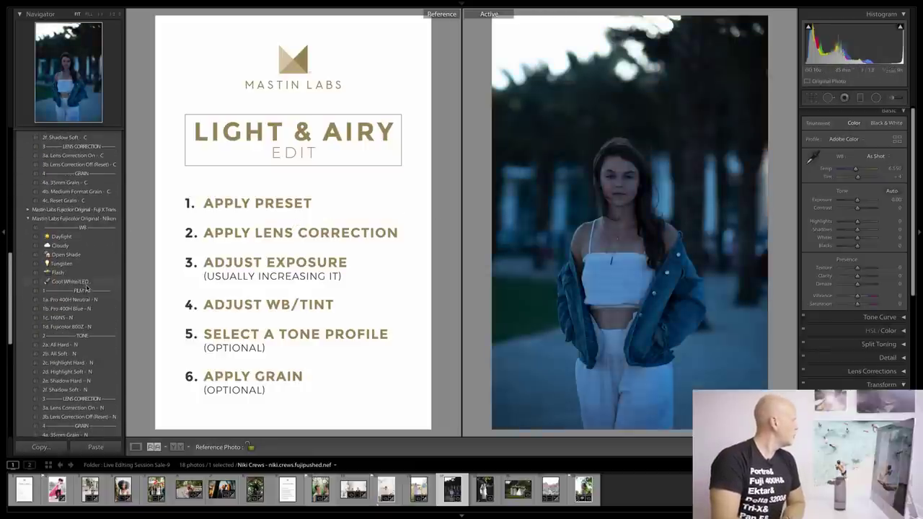
left_click(70, 300)
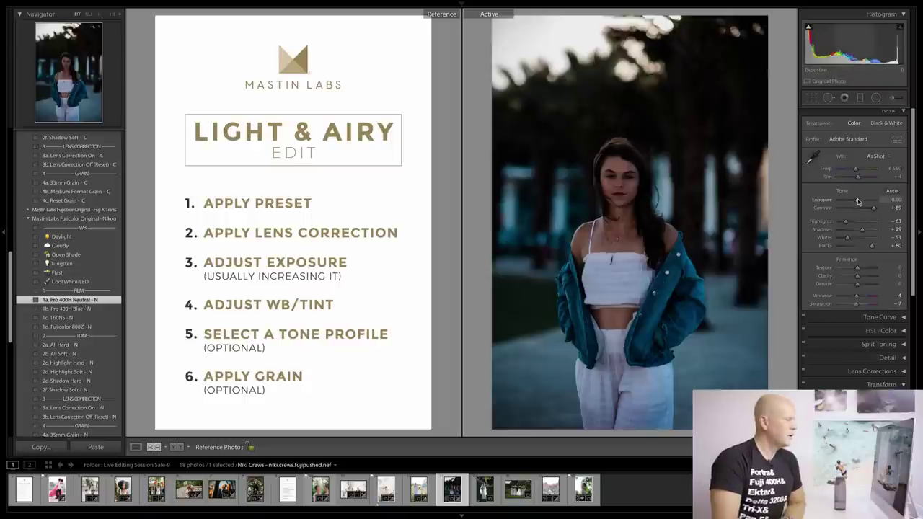
left_click(106, 409)
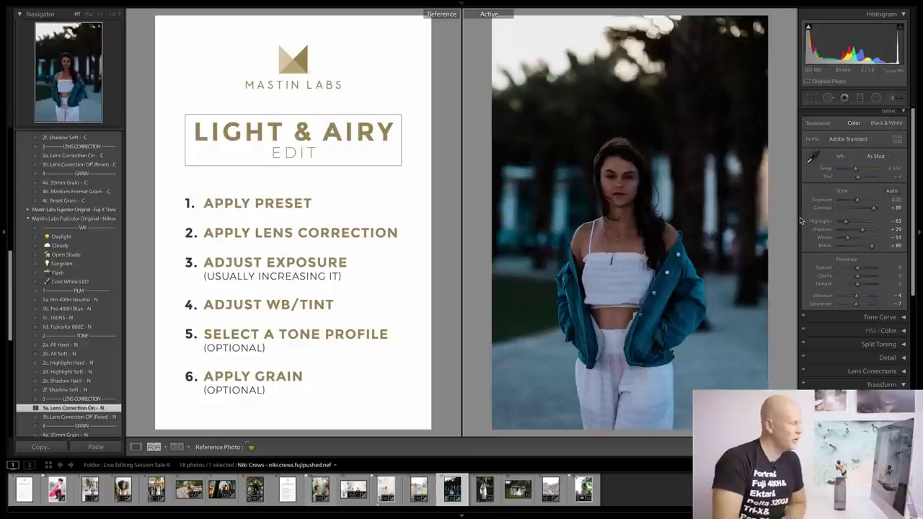
Apply the Open Shade white balance preset to the denim jacket portrait, and set exposure to +1.55 and temperature to 9,592.
left_click_drag(858, 200, 866, 202)
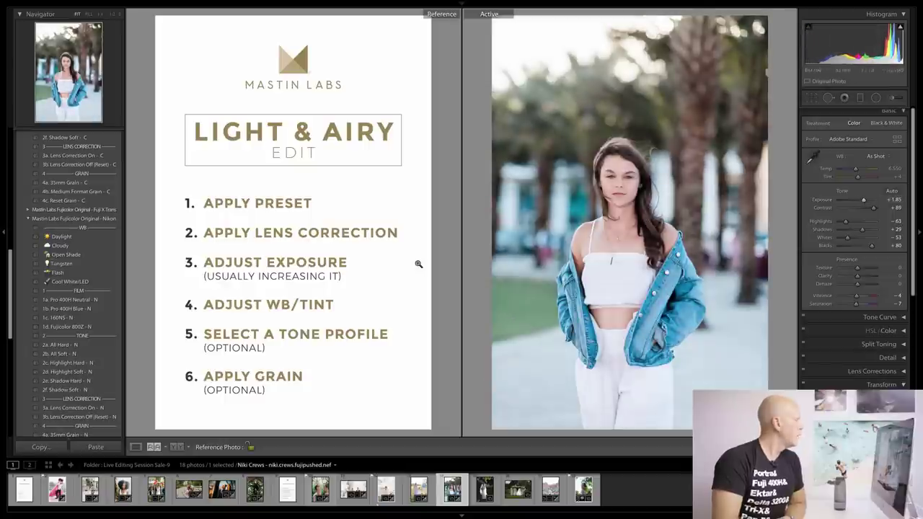
left_click(76, 257)
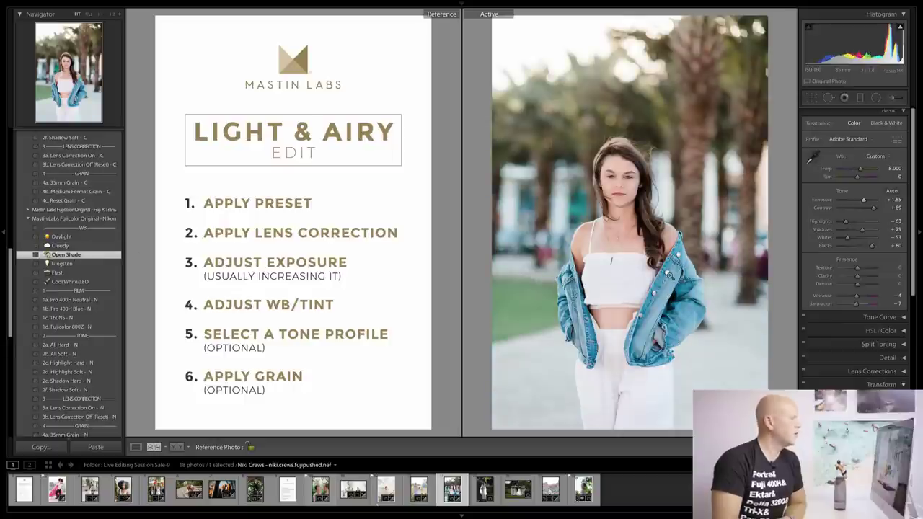
left_click_drag(864, 200, 864, 203)
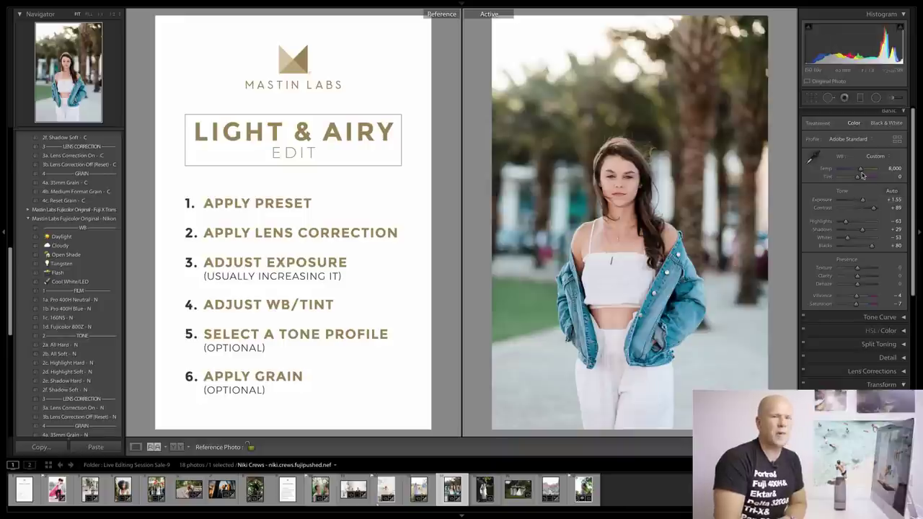
left_click_drag(861, 168, 865, 170)
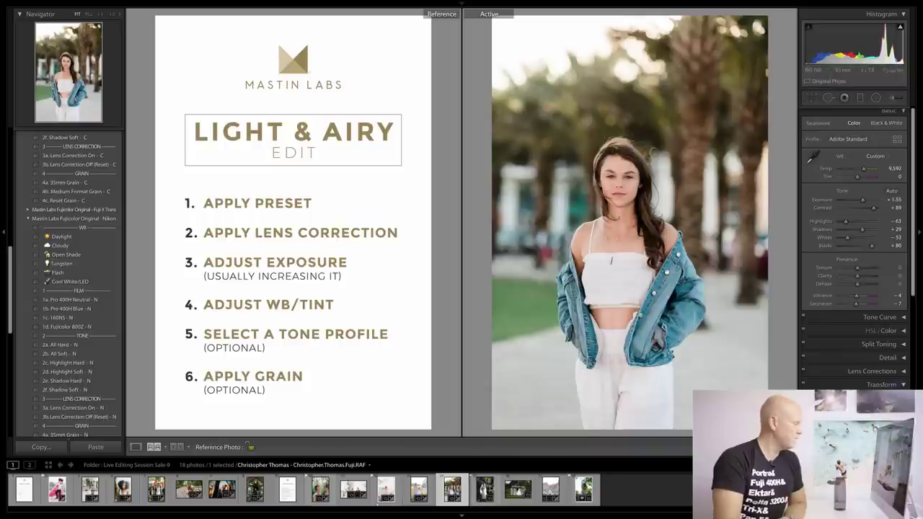
Apply the Fuji X Trans presets 1a. Pro 400H Neutral - F and 3a. Lens Correction On - F to the veiled bride photo.
left_click(486, 490)
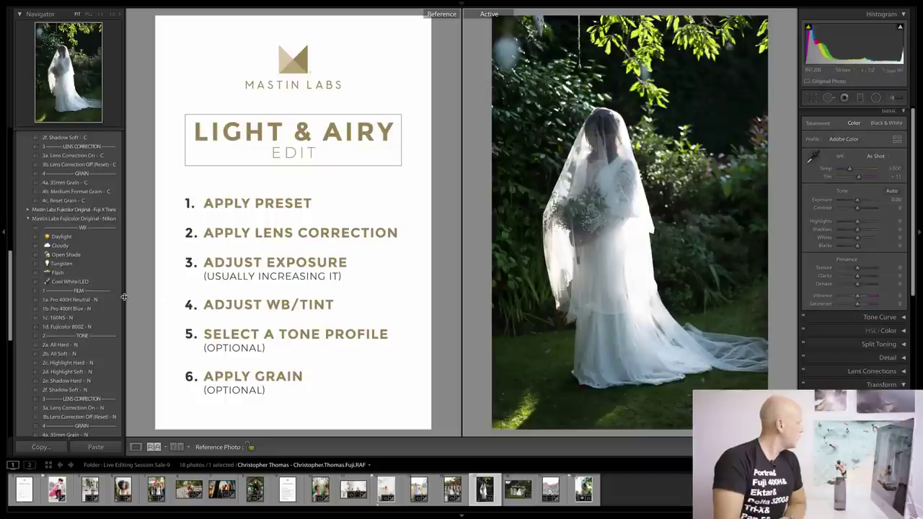
scroll(72, 282, "down", 1)
left_click(47, 264)
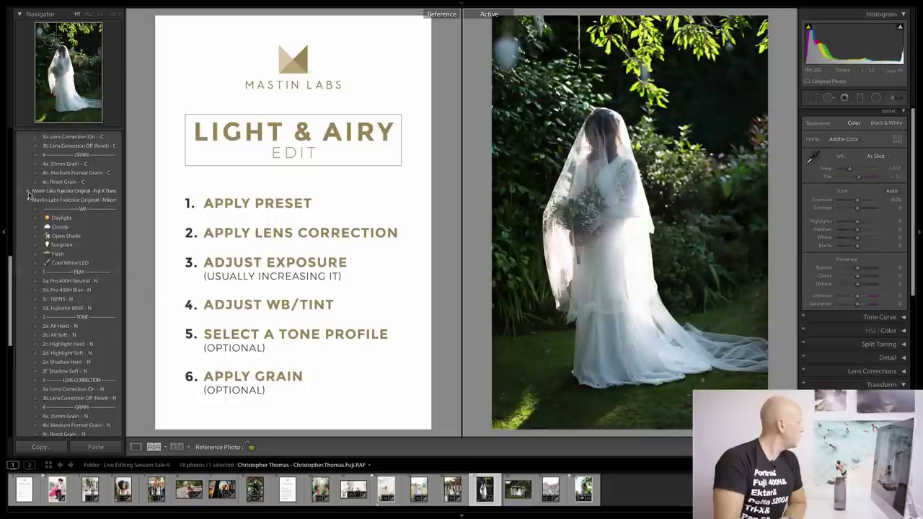
left_click(29, 191)
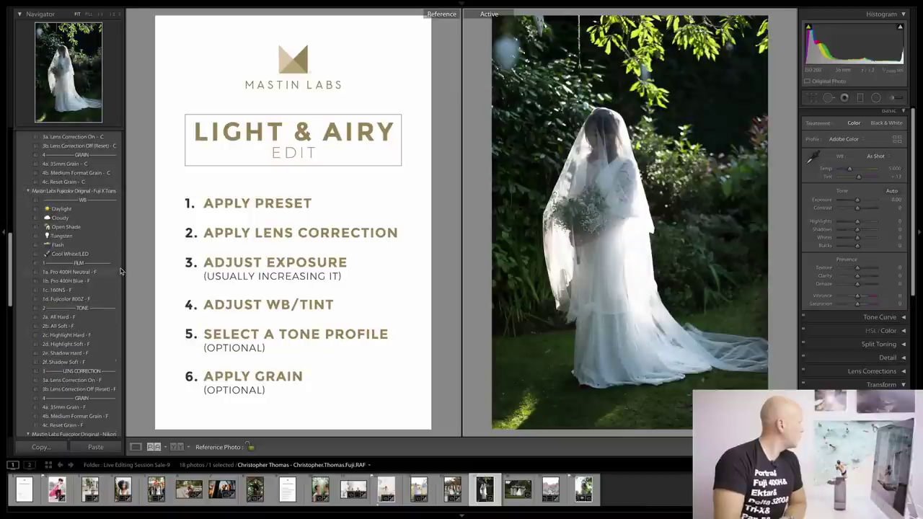
left_click(94, 273)
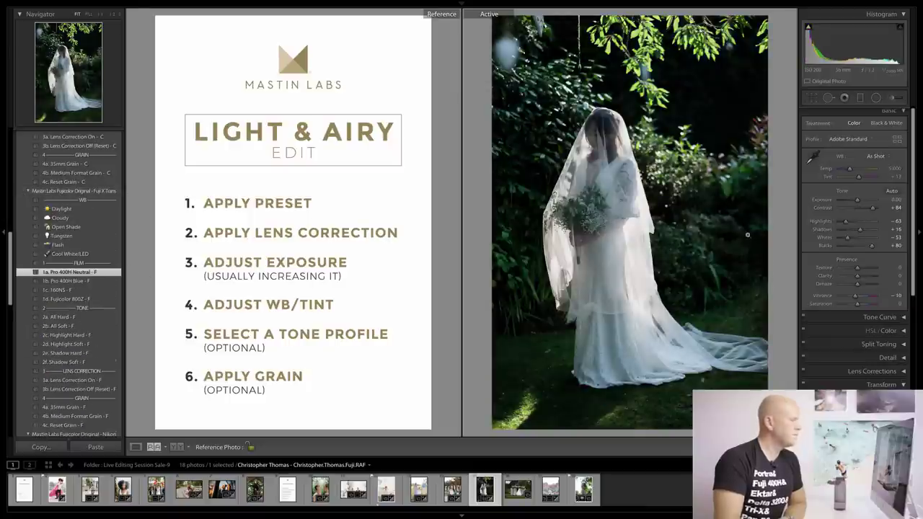
left_click(112, 380)
Set the veiled bride photo's exposure to +1.55, temperature to 6,133 and tint to +21.
left_click_drag(858, 201, 863, 201)
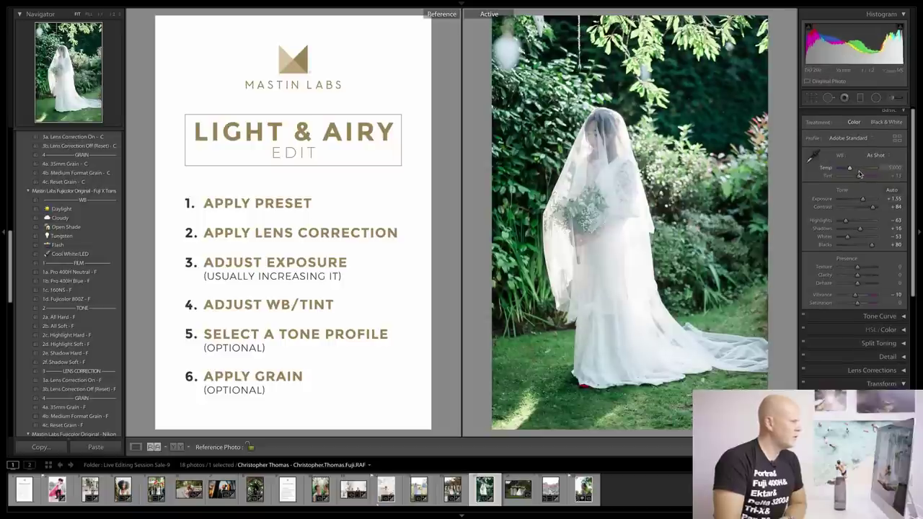
left_click_drag(849, 168, 854, 176)
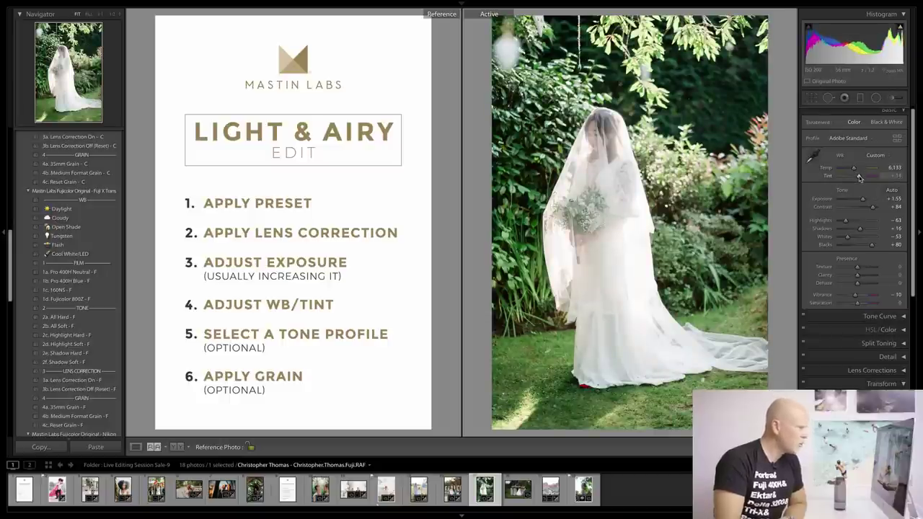
left_click_drag(859, 178, 860, 179)
left_click_drag(860, 178, 859, 178)
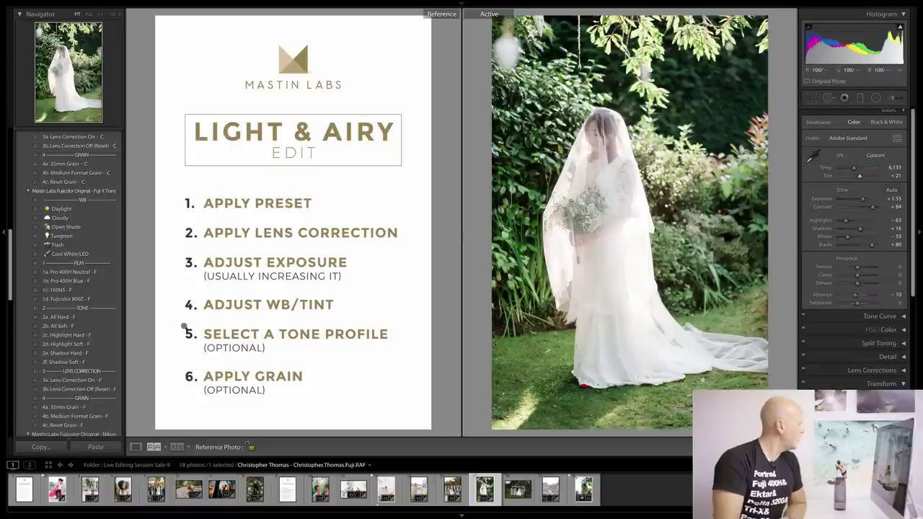
Apply the 2d. Highlight Soft - F tone preset to the veiled bride photo and compare it with the unedited version.
left_click(103, 329)
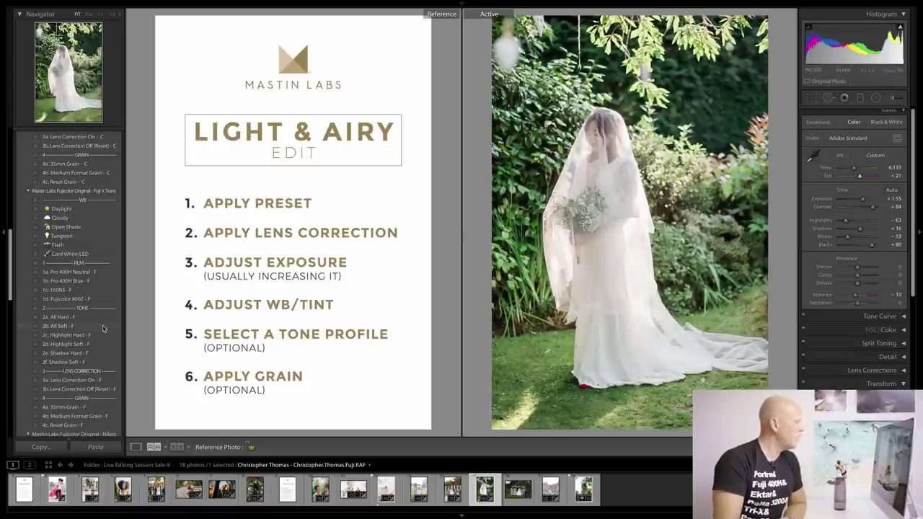
left_click(103, 329)
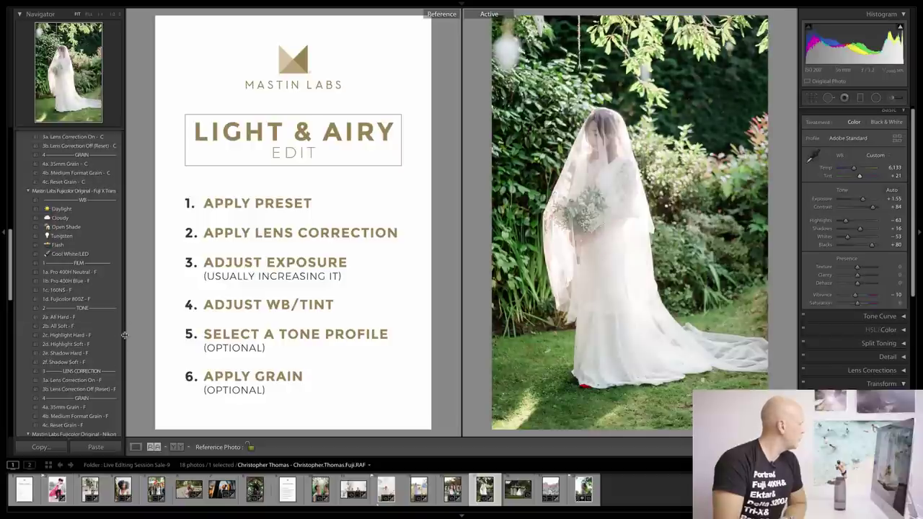
left_click(107, 345)
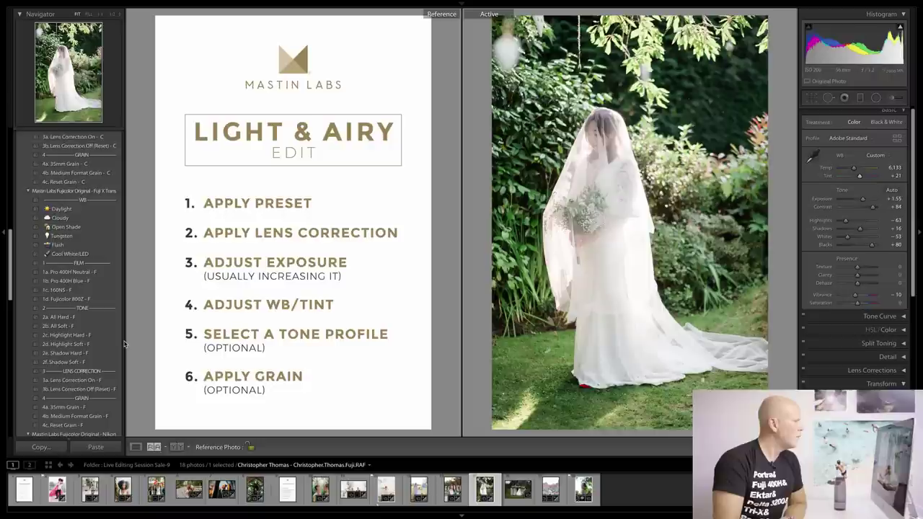
left_click(97, 344)
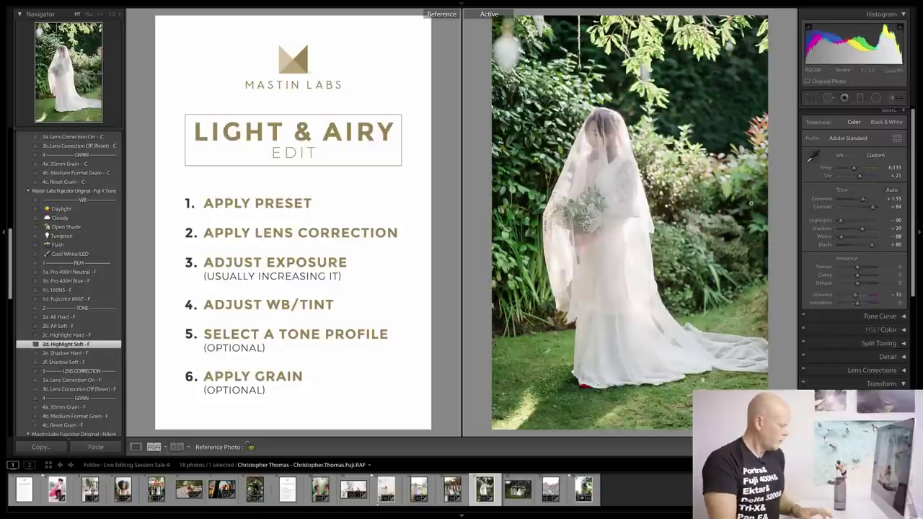
key("y")
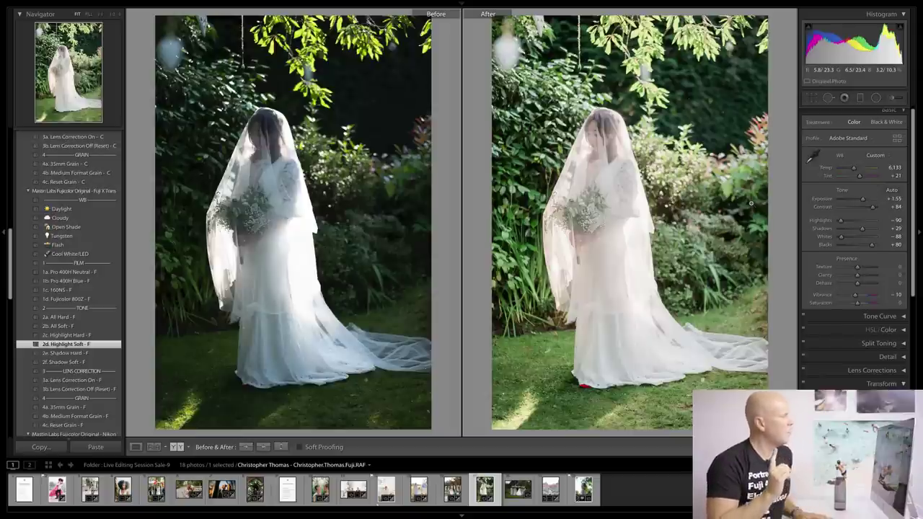
key("y")
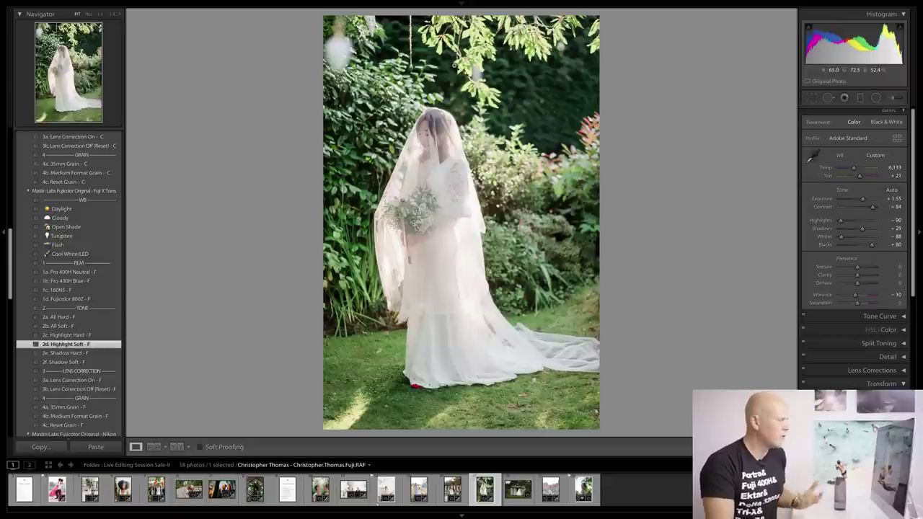
Apply the Nikon presets 1a. Pro 400H Neutral - N and 3a. Lens Correction On - N to the bridal party group photo.
left_click(517, 490)
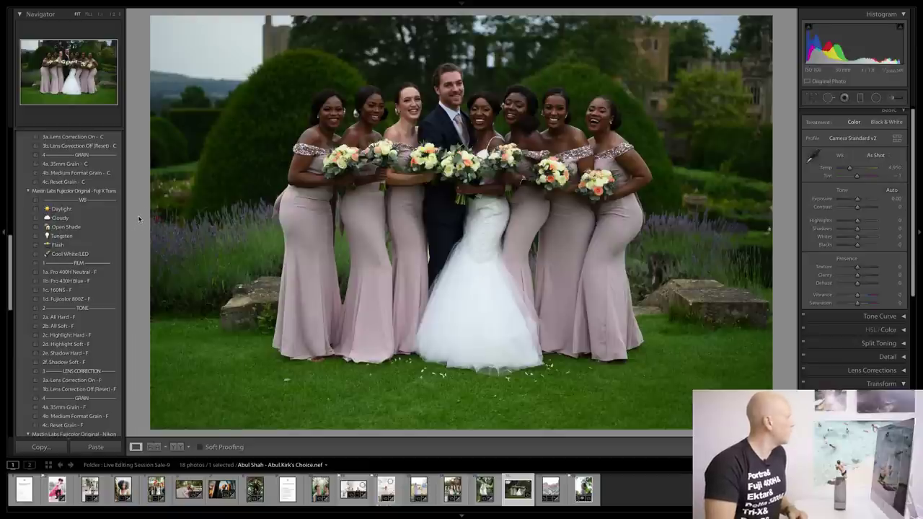
scroll(105, 216, "up", 10)
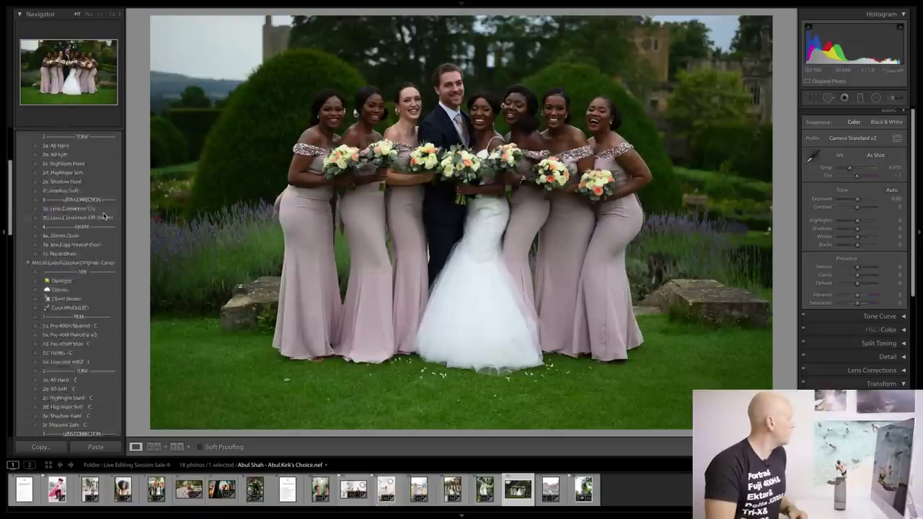
scroll(103, 216, "down", 10)
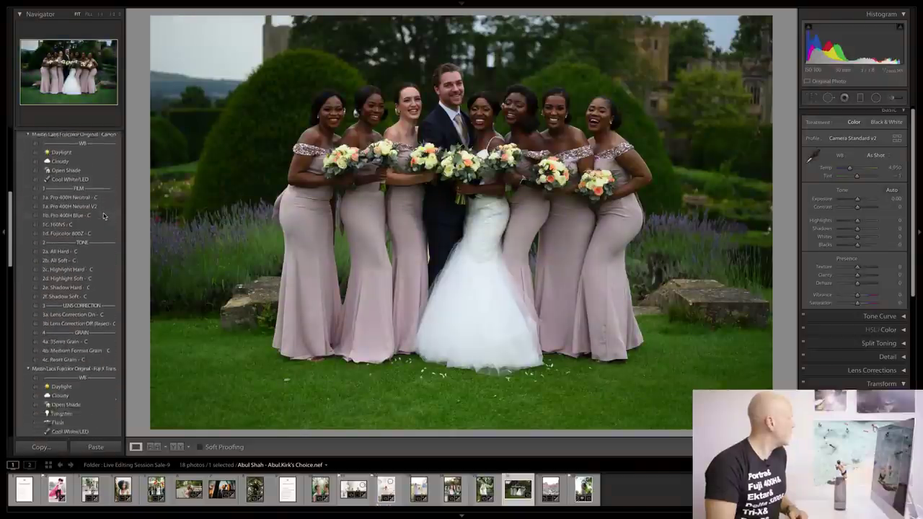
scroll(103, 216, "down", 8)
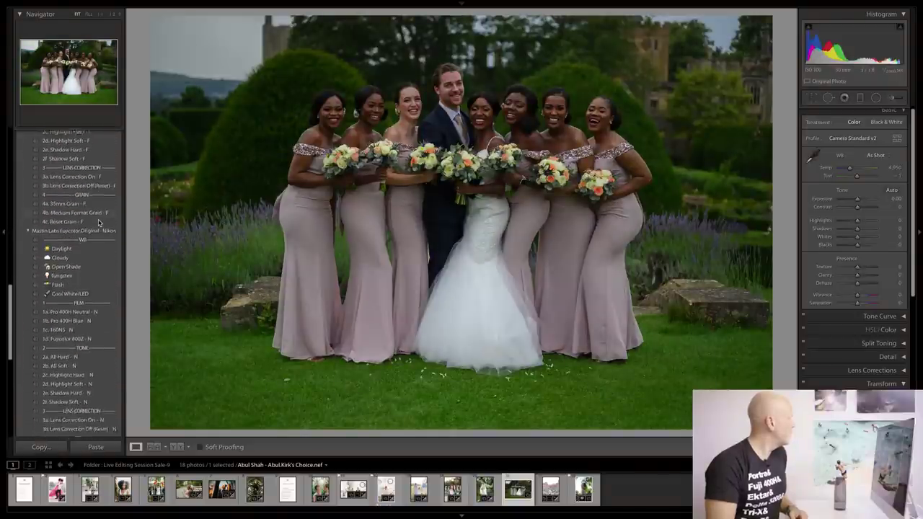
left_click(105, 264)
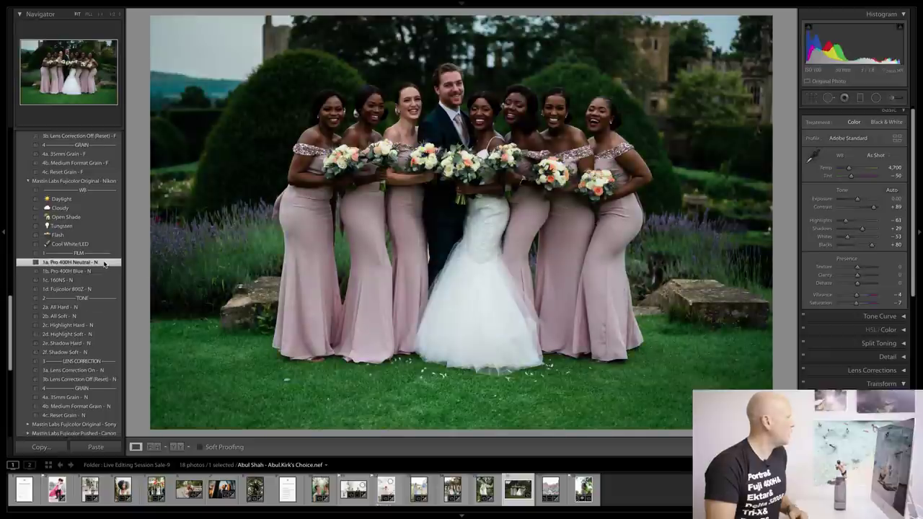
left_click(110, 371)
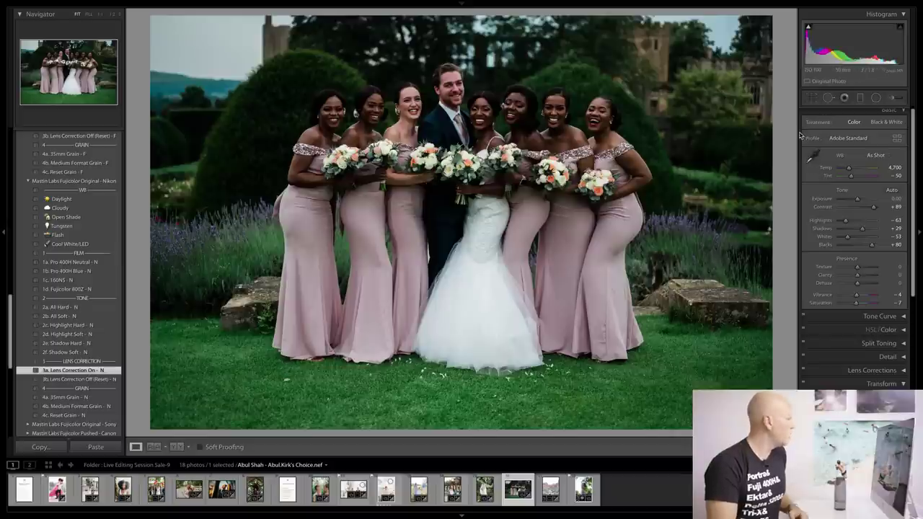
Check the group photo's lens profile corrections, and set the post-crop vignetting amount to +12 and midpoint to 52.
scroll(842, 220, "down", 5)
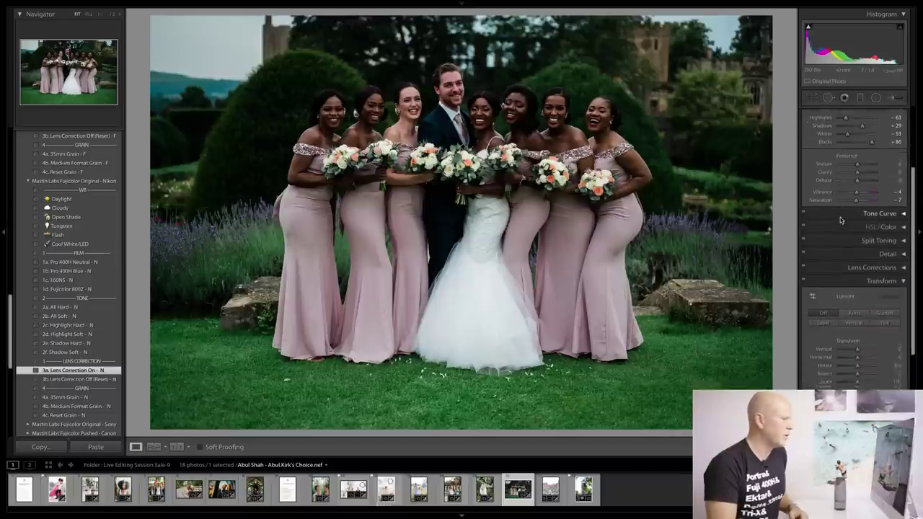
scroll(841, 220, "down", 2)
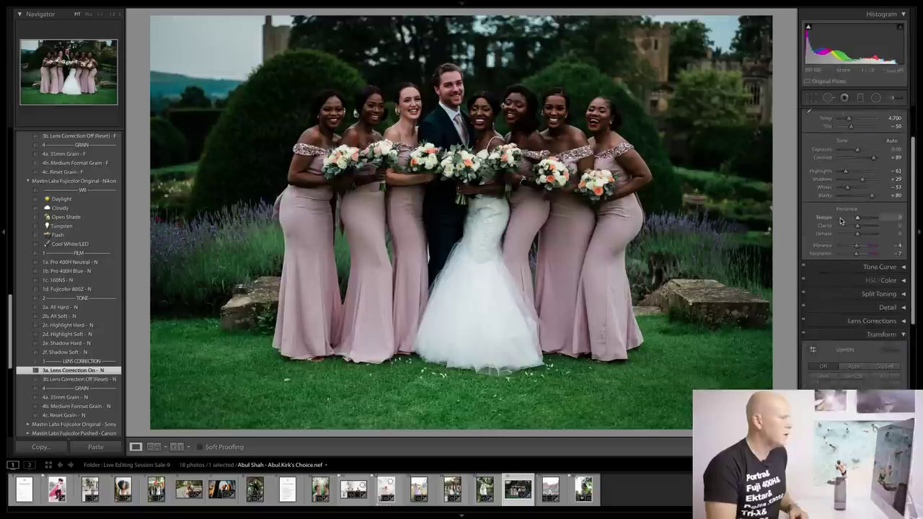
left_click(843, 238)
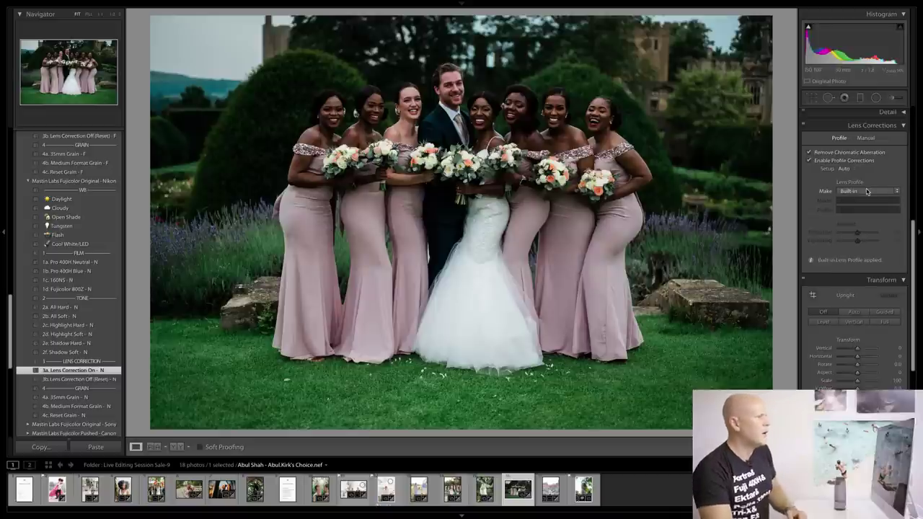
left_click(904, 125)
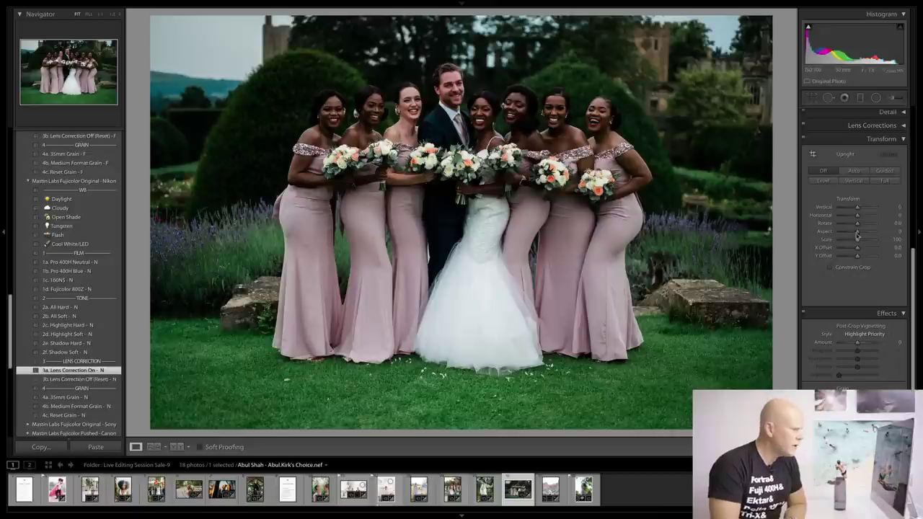
mouse_move(858, 345)
left_mouse_down()
mouse_move(859, 355)
mouse_move(860, 346)
left_mouse_up()
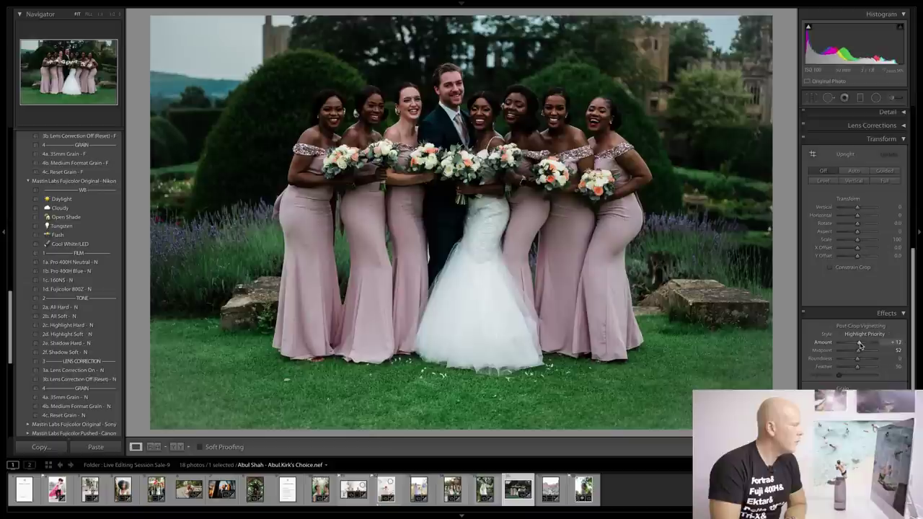
Set the group photo's exposure to +0.90, tint to -56 and temperature to 5,151, checking the skin tones close up.
scroll(858, 242, "up", 10)
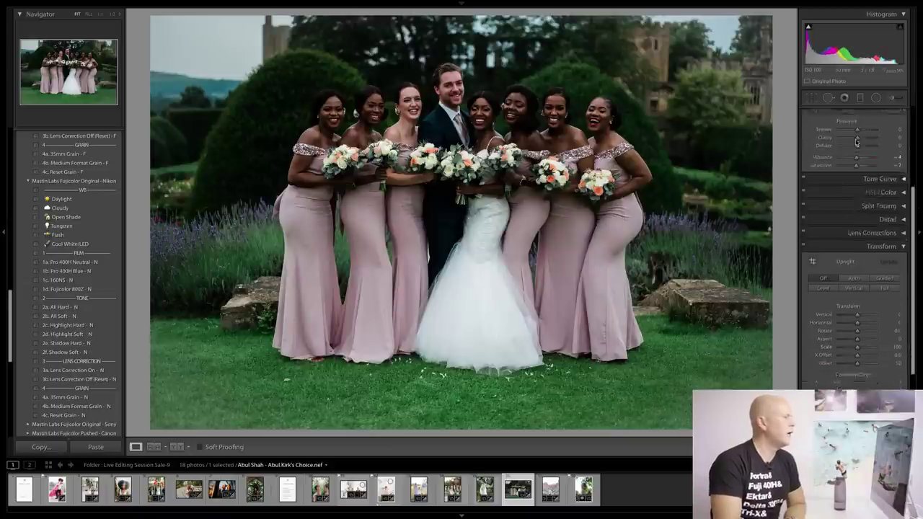
left_click_drag(858, 203, 856, 203)
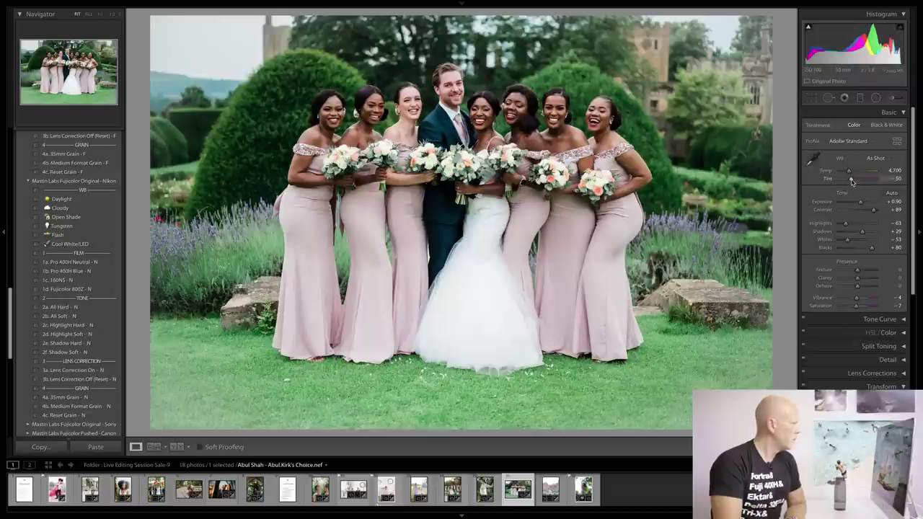
left_click(446, 84)
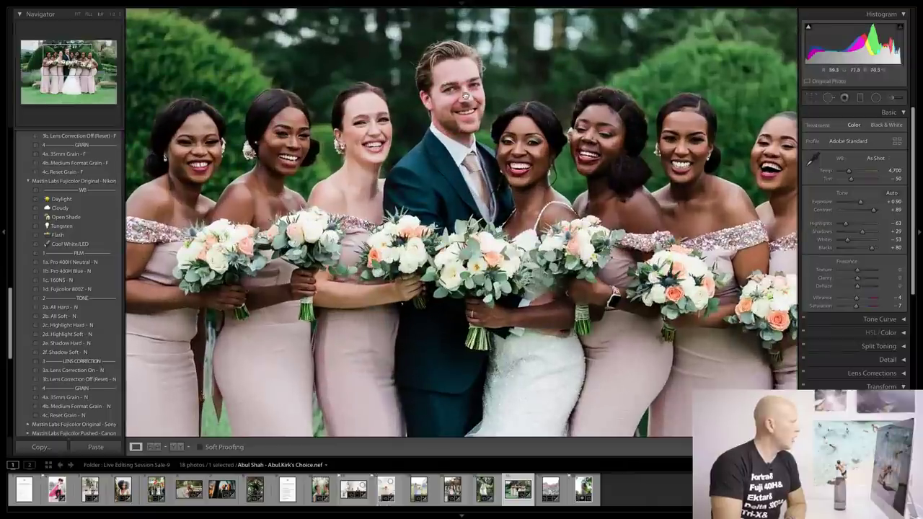
left_click(479, 117)
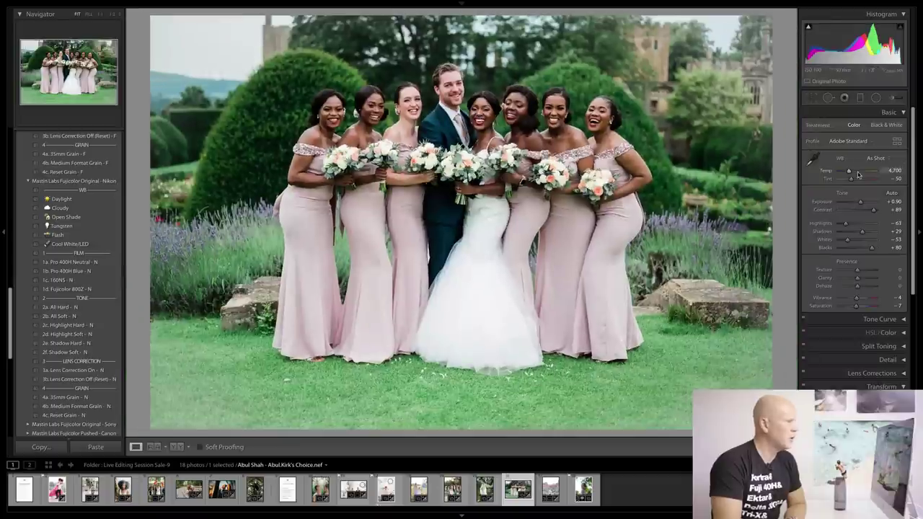
left_click_drag(852, 179, 851, 180)
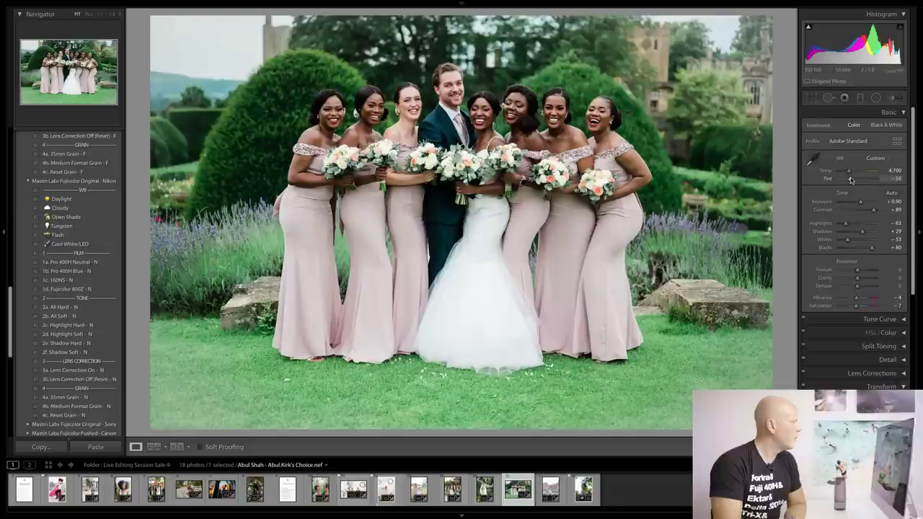
left_click_drag(849, 171, 851, 176)
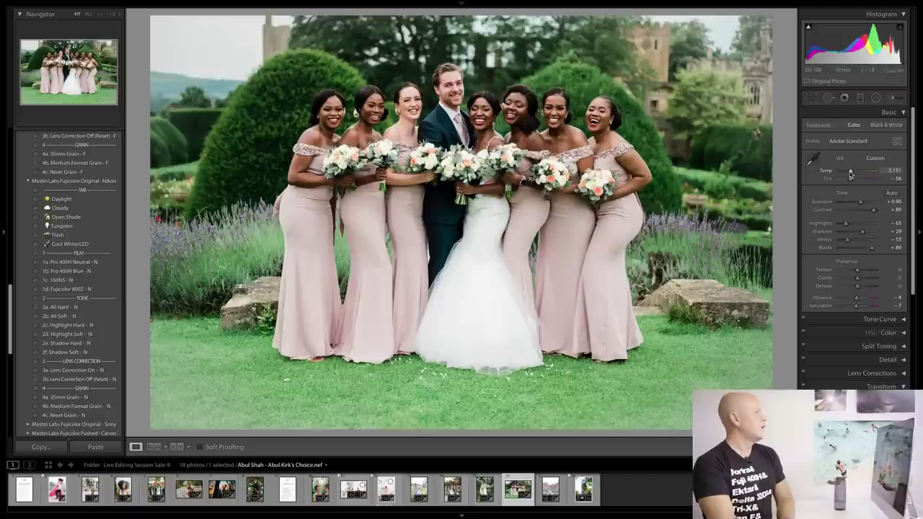
Reduce the group photo's post-crop vignetting amount to +7 and inspect the sky and faces close up.
scroll(866, 289, "down", 5)
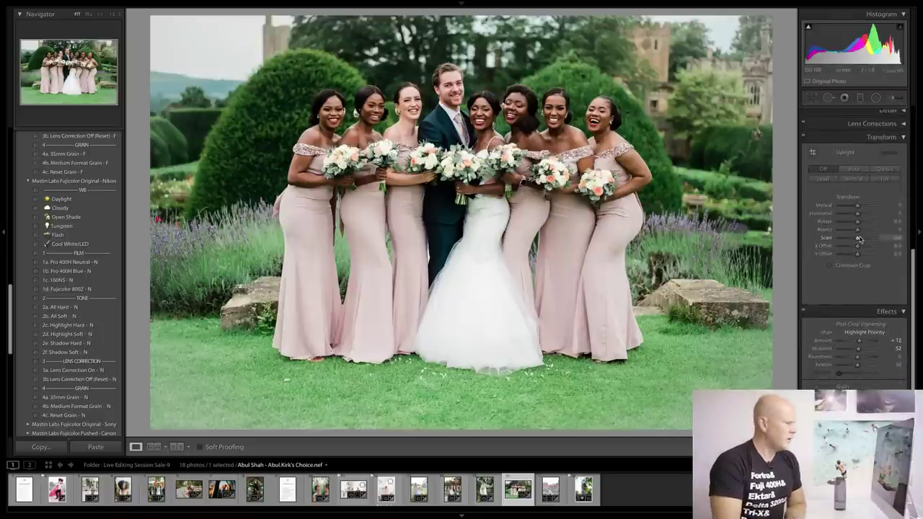
left_click_drag(864, 345, 859, 346)
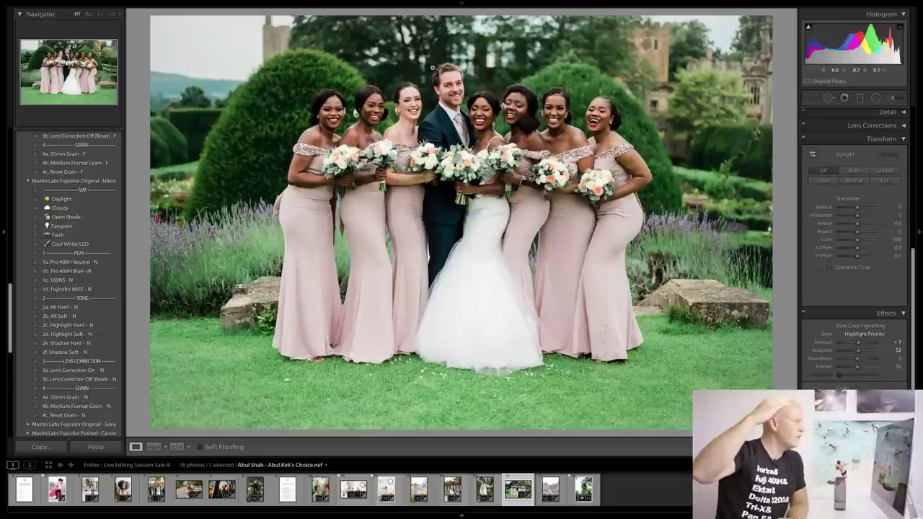
left_click_drag(289, 32, 314, 64)
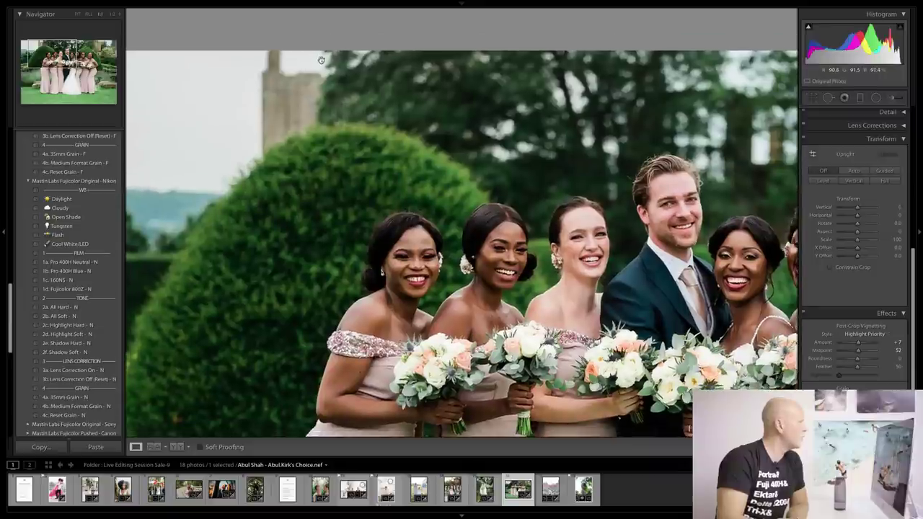
left_click(474, 131)
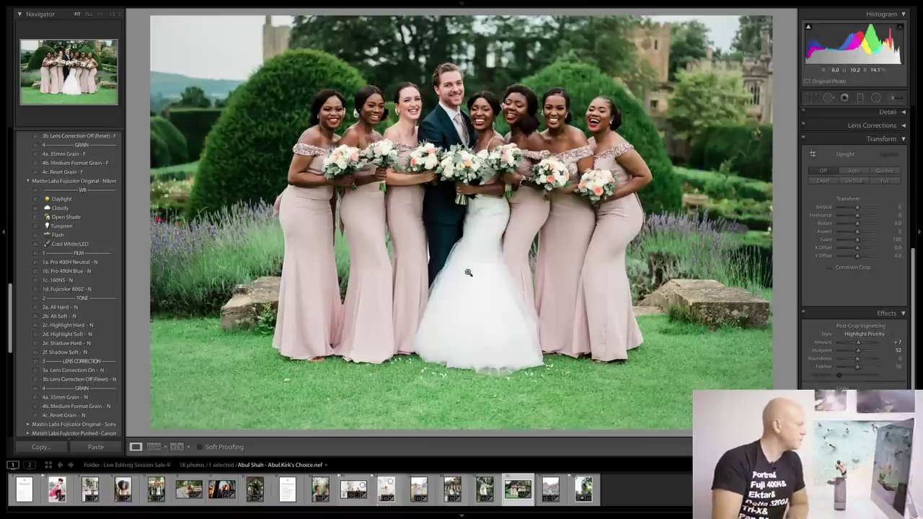
Restore the uncropped red-rock couple photo and apply the Nikon presets 1a. Pro 400H Neutral - N, 3a. Lens Correction On - N and Open Shade.
left_click(553, 490)
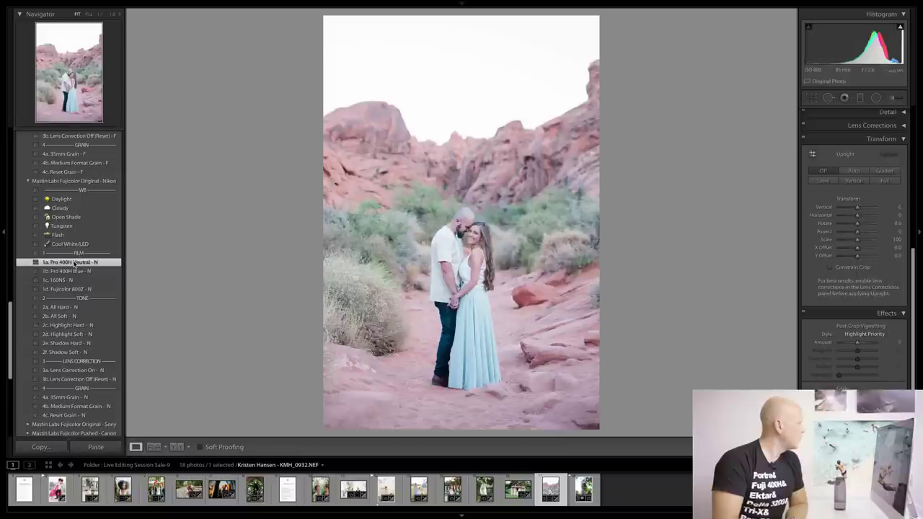
key("ctrl+z")
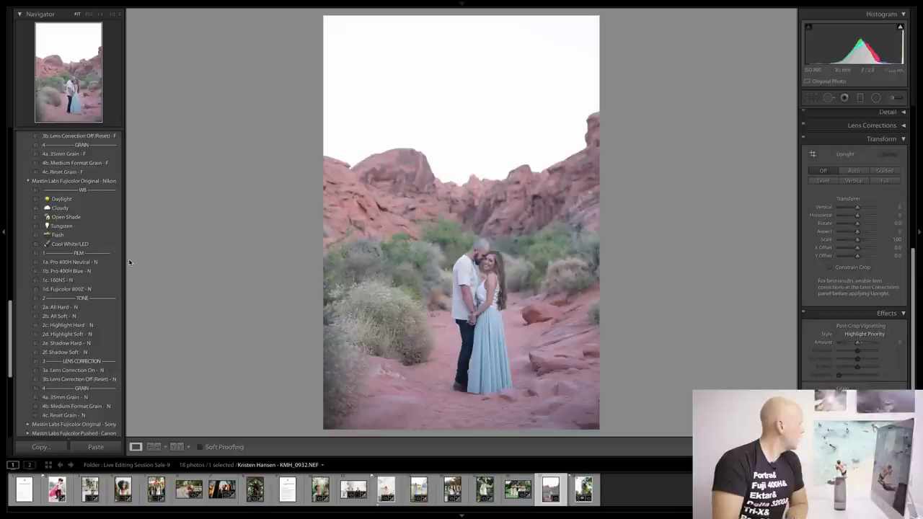
left_click(81, 262)
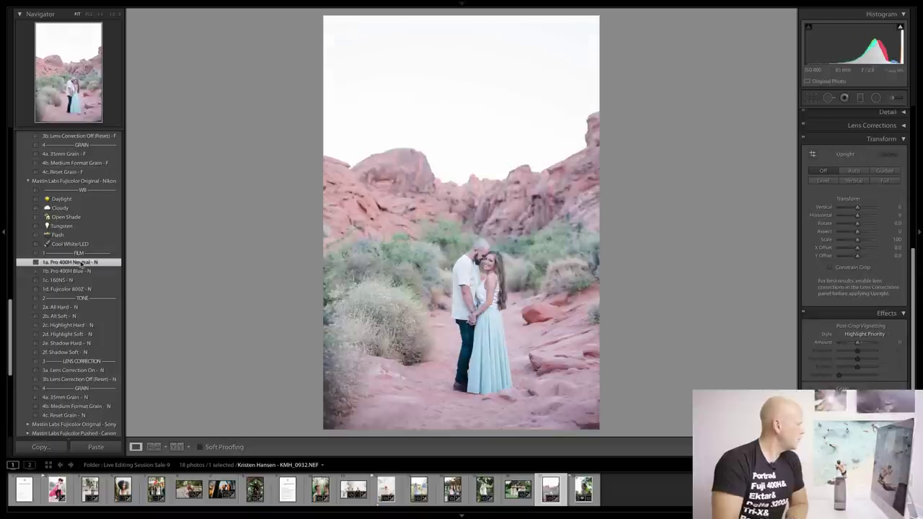
left_click(106, 371)
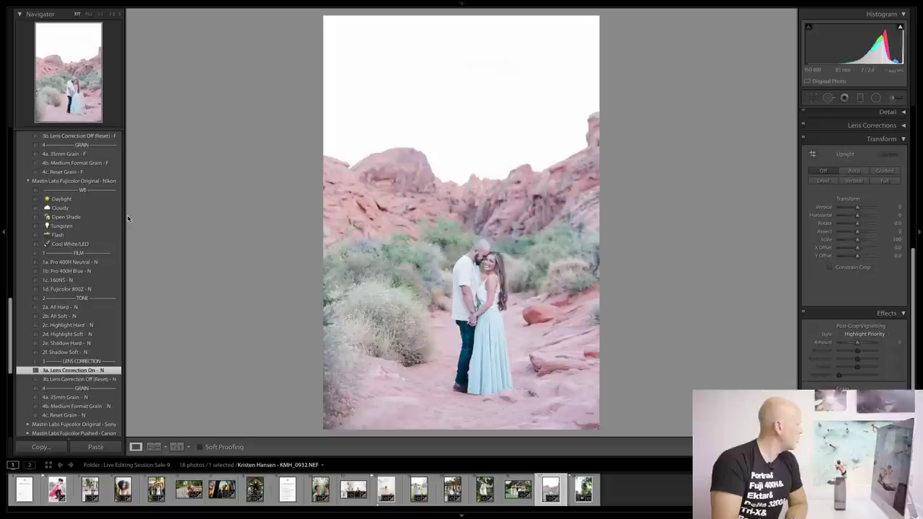
left_click(99, 217)
left_click(99, 217)
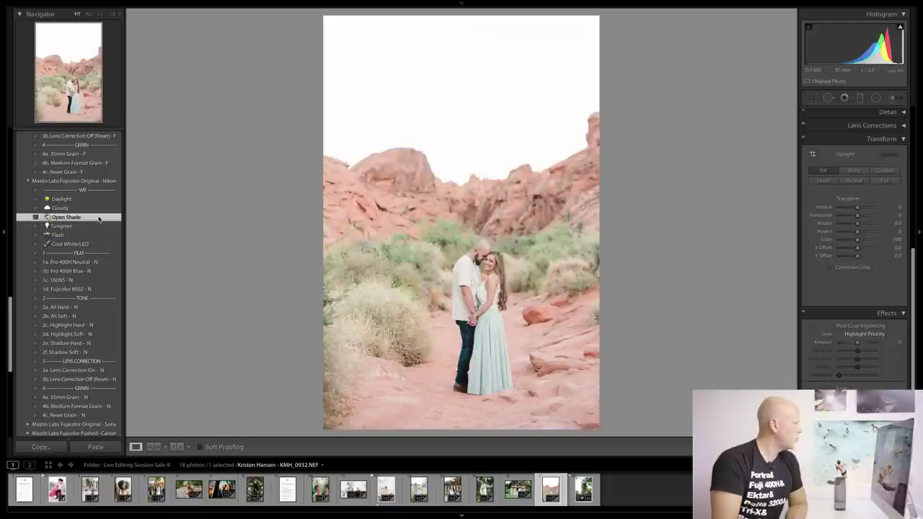
Apply the 2a. All Hard - N tone preset to the couple photo, and set exposure to +0.30 and tint to +8.
scroll(799, 204, "up", 5)
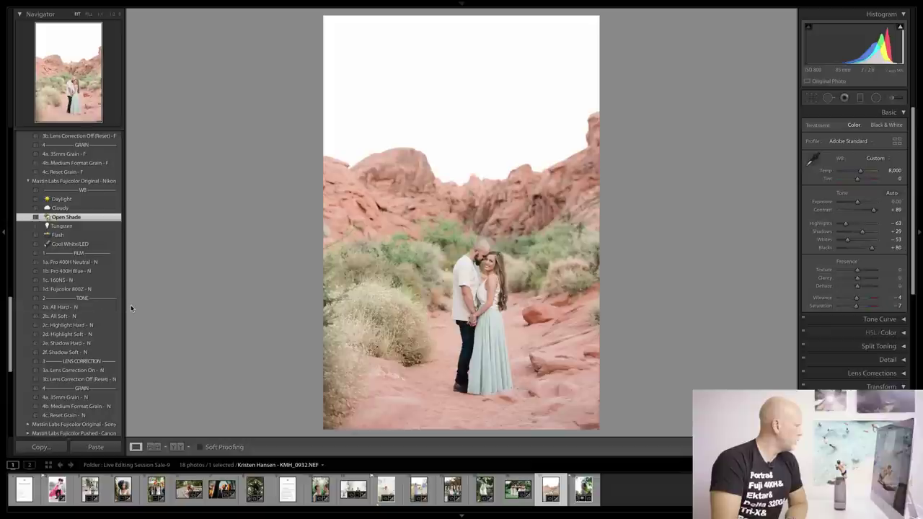
left_click(105, 308)
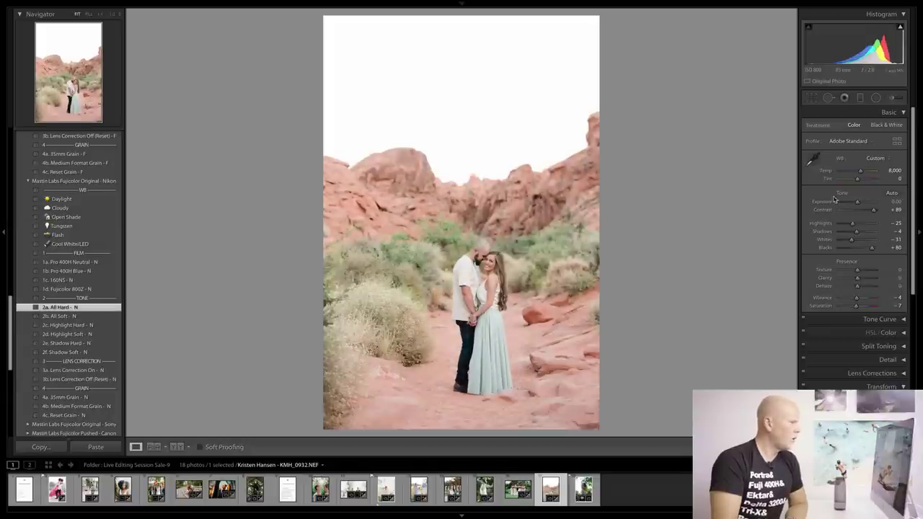
left_click_drag(857, 202, 858, 204)
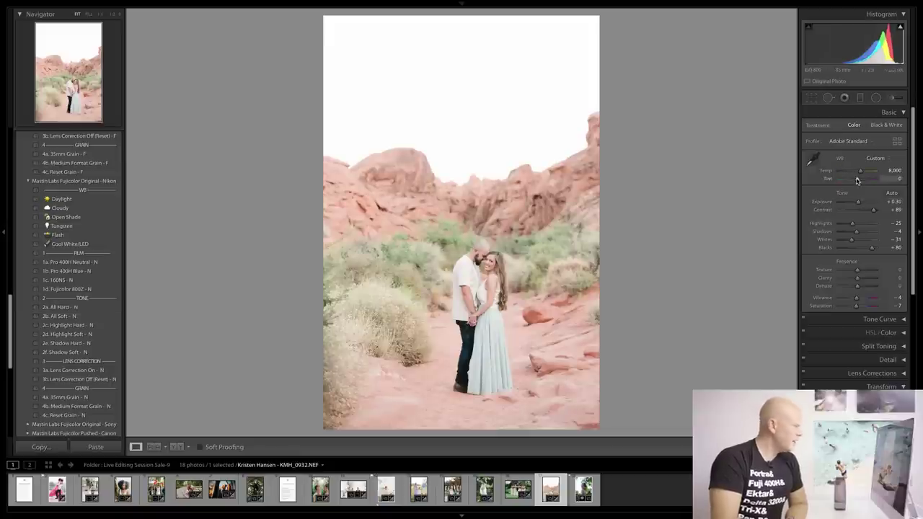
left_click_drag(858, 181, 859, 182)
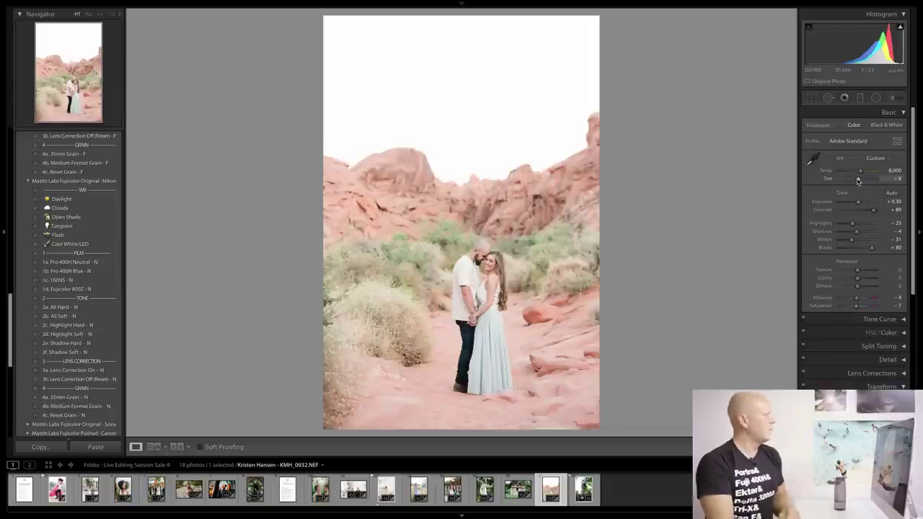
Crop the couple photo tighter at its original aspect, trimming the sky and the brush beside the couple, and return to the Library.
left_click(811, 98)
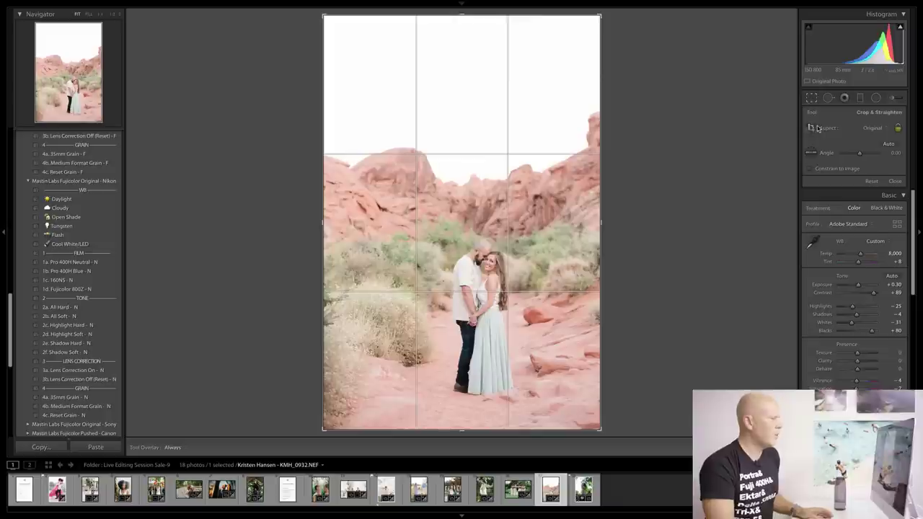
left_click_drag(389, 15, 392, 54)
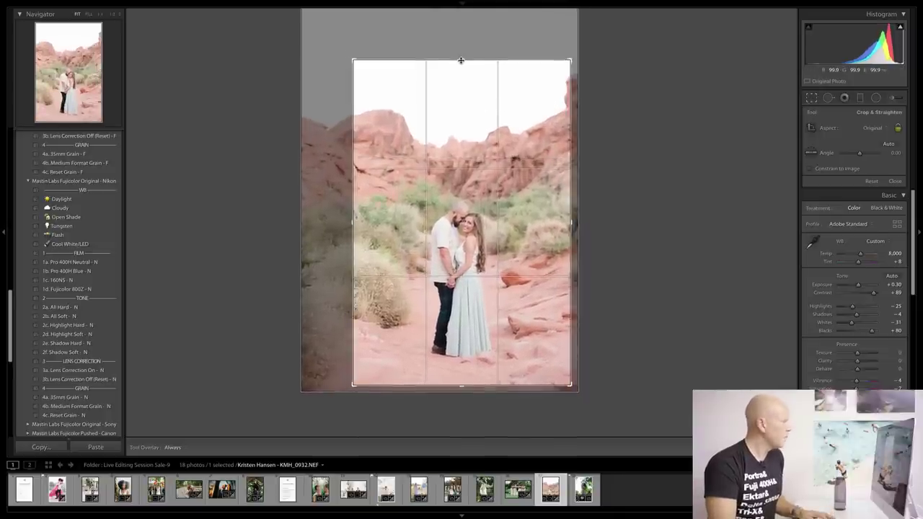
key("Return")
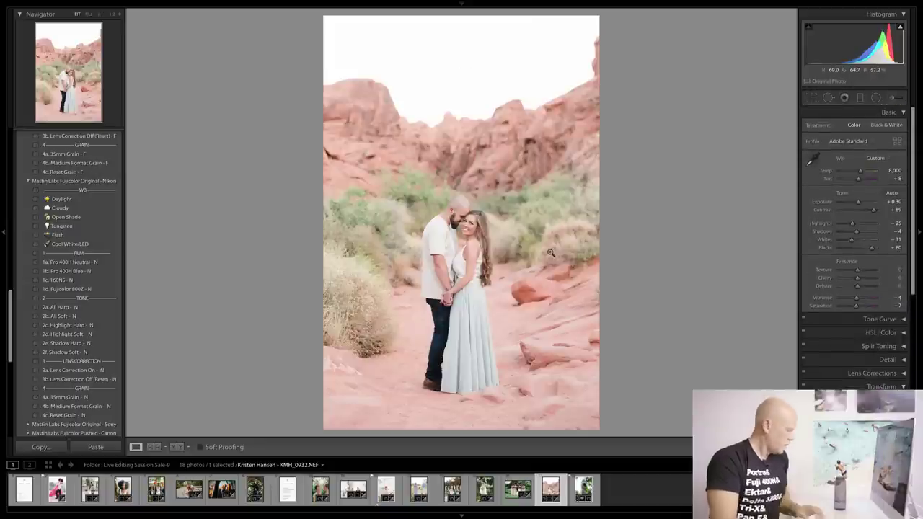
key("r")
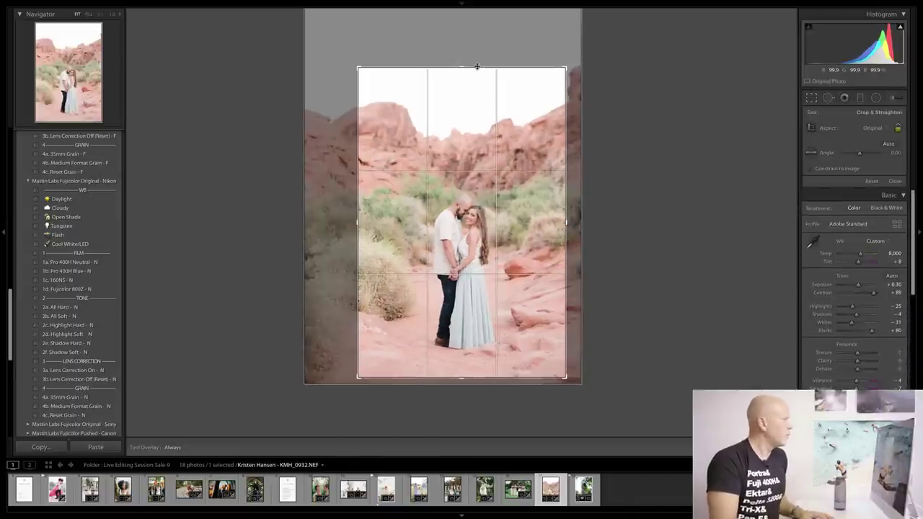
key("g")
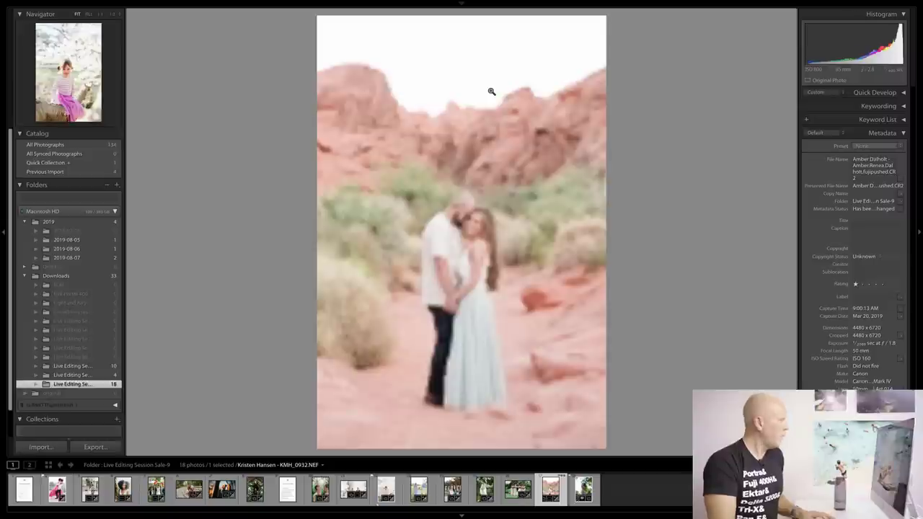
Open the photo of the bride holding a fern for editing in Reference View, with the Light & Airy Checklist graphic as the reference.
key("r")
key("r")
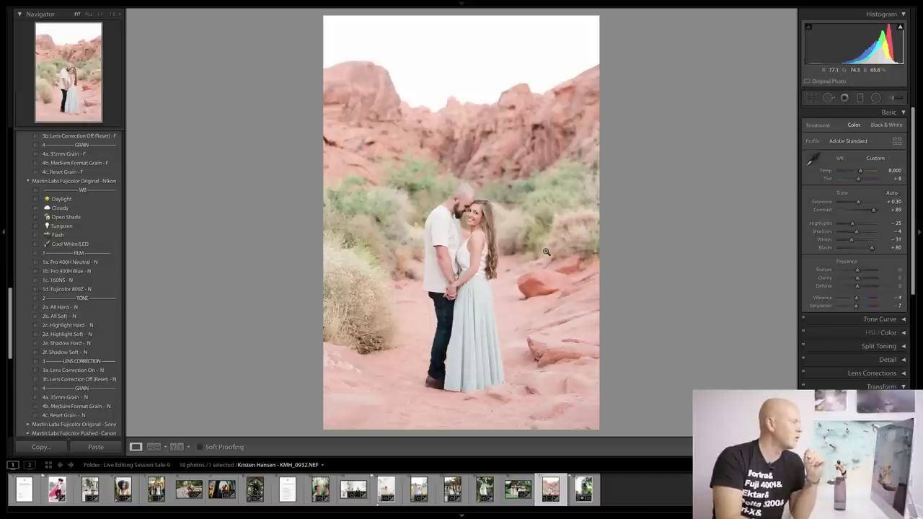
left_click(584, 490)
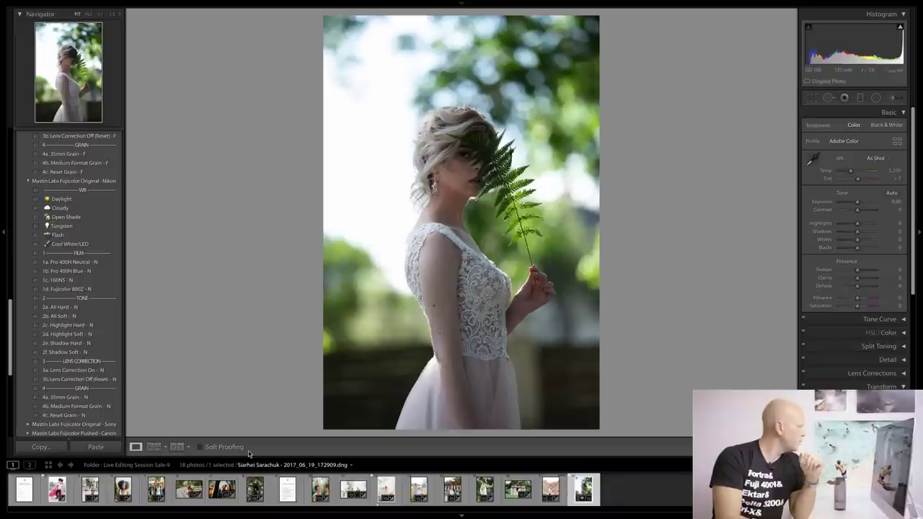
left_click(154, 447)
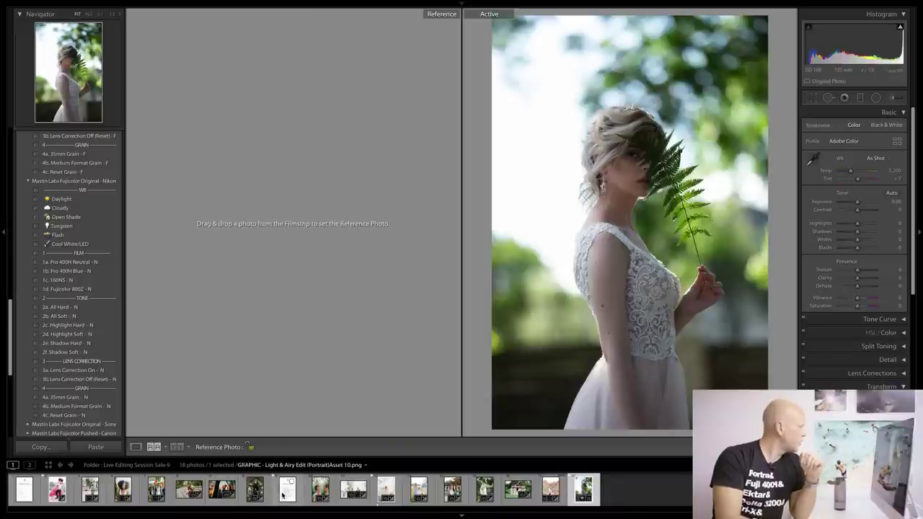
left_click_drag(28, 495, 226, 241)
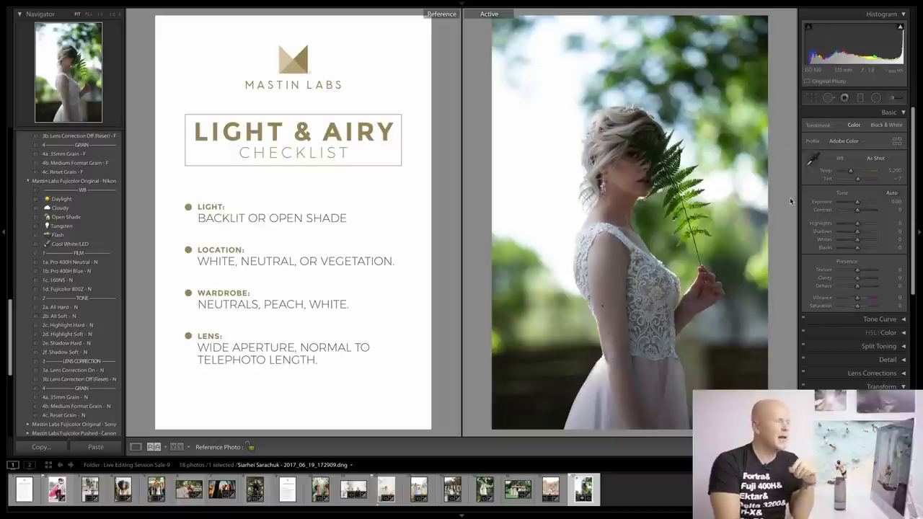
Try exposure +1.00 and temperature 6,347 on the unedited bride photo, and reset its adjustments.
left_click_drag(858, 203, 860, 206)
left_click_drag(861, 204, 862, 202)
left_click_drag(851, 171, 856, 174)
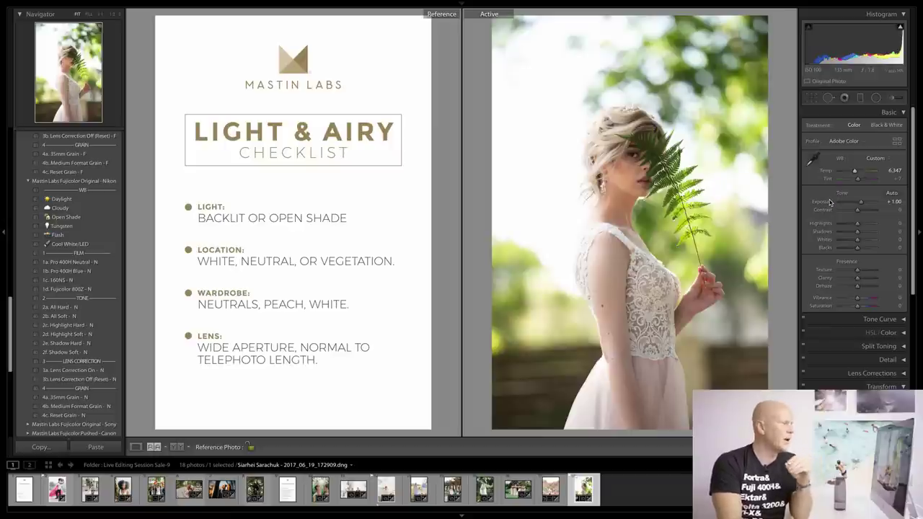
key("ctrl+shift+r")
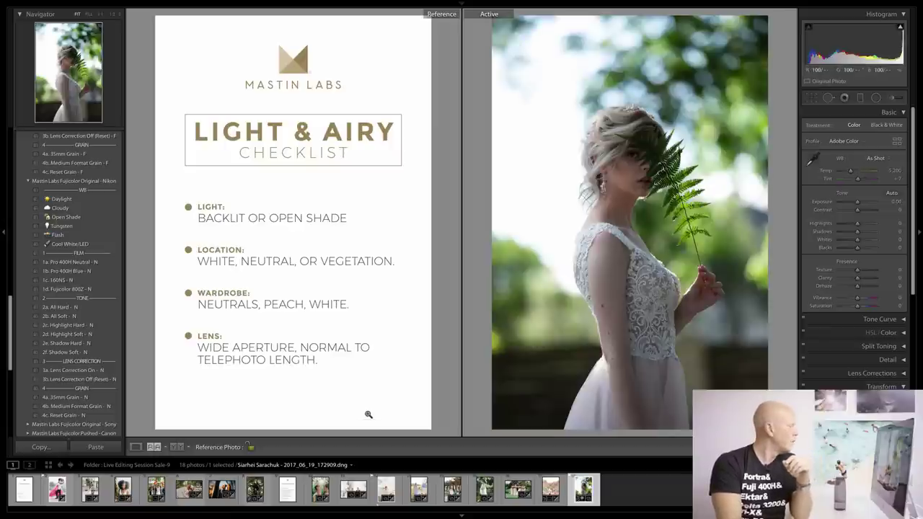
Make the Light & Airy Edit graphic the reference, and apply the Canon presets 1a. Pro 400H Neutral - C, Cloudy and 3a. Lens Correction On - C.
left_click_drag(282, 469, 243, 235)
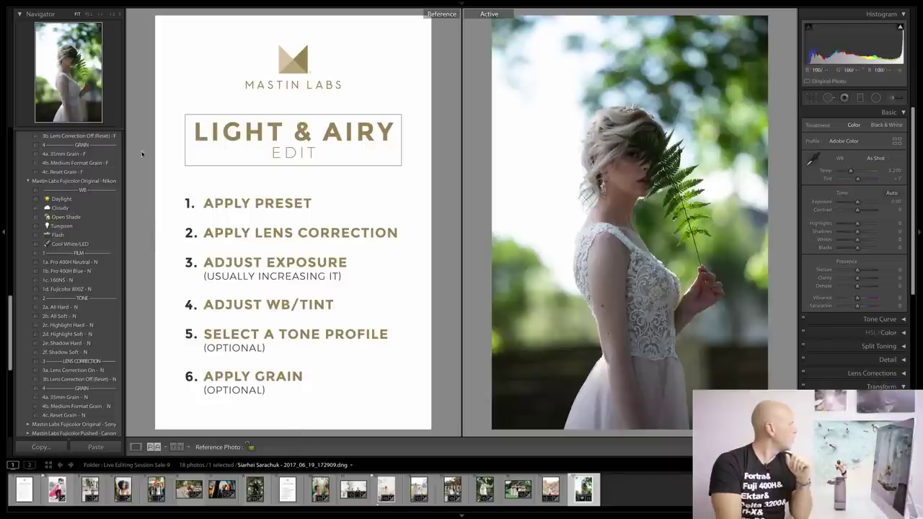
scroll(79, 166, "up", 5)
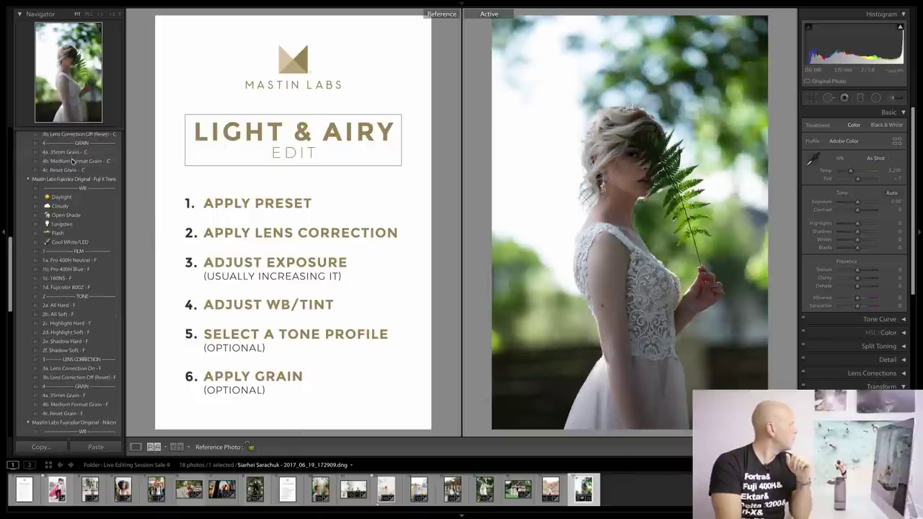
scroll(95, 174, "up", 5)
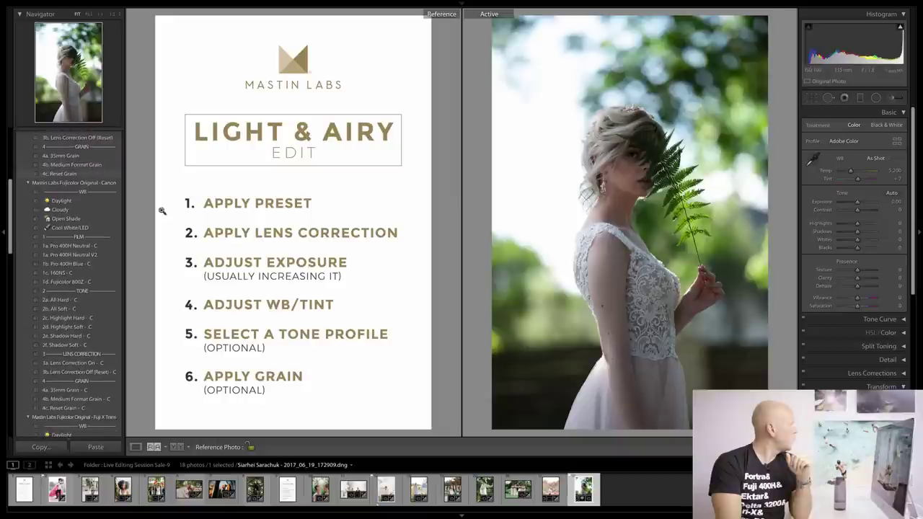
left_click(102, 246)
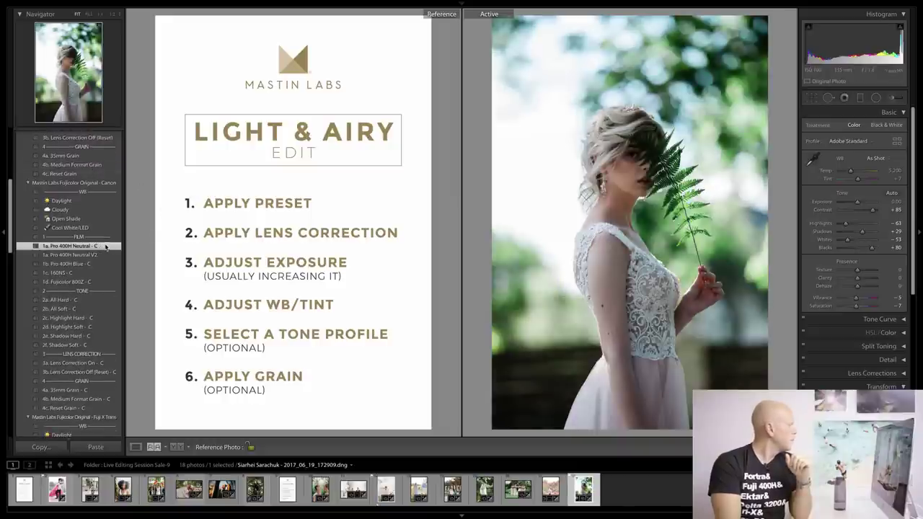
left_click(88, 210)
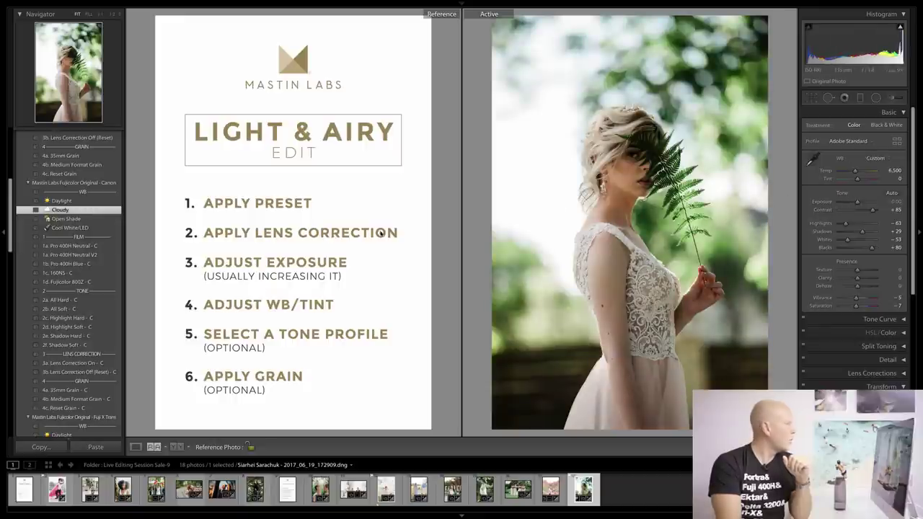
left_click(85, 363)
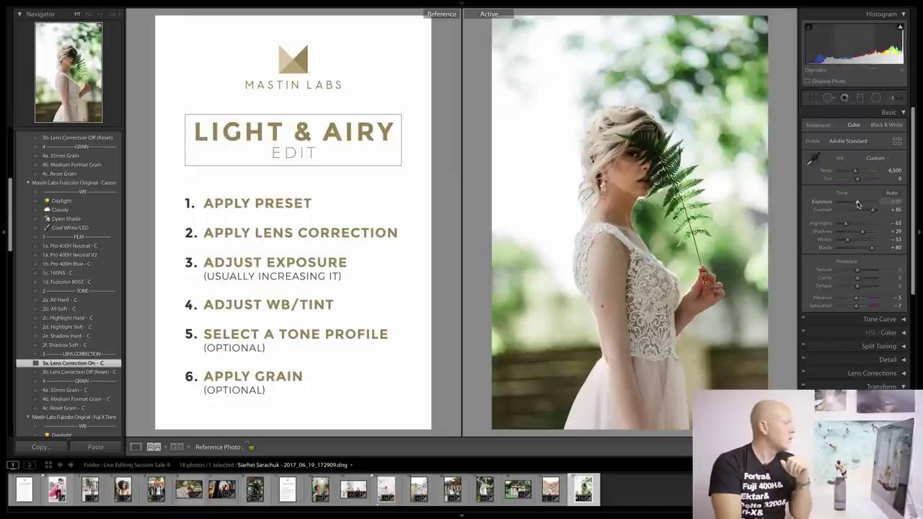
Brighten the bride photo to exposure +0.75, with the 2b. All Soft - C tone preset applied and tint set to +5.
left_click_drag(858, 204, 859, 205)
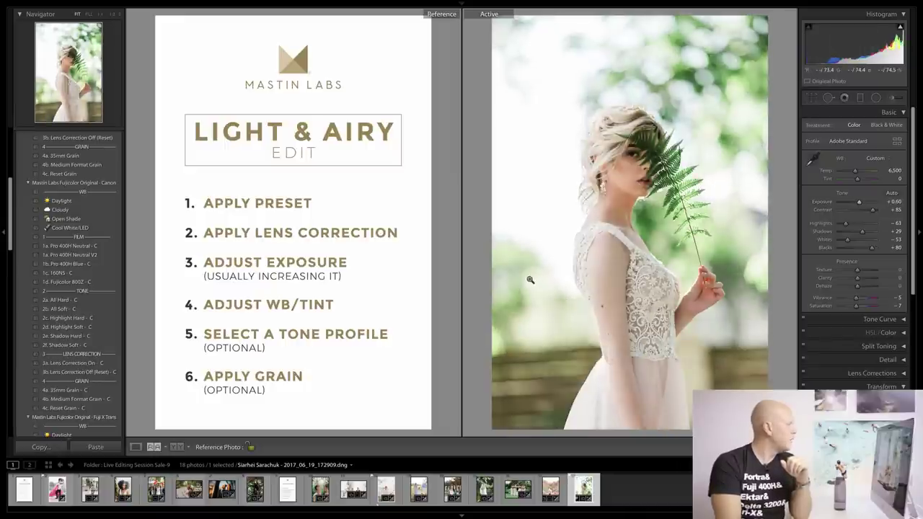
left_click(108, 309)
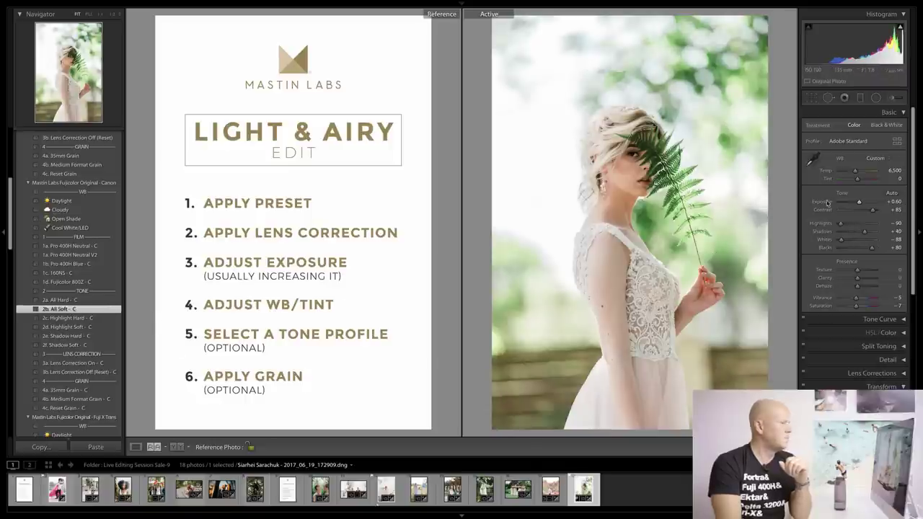
left_click_drag(858, 181, 860, 206)
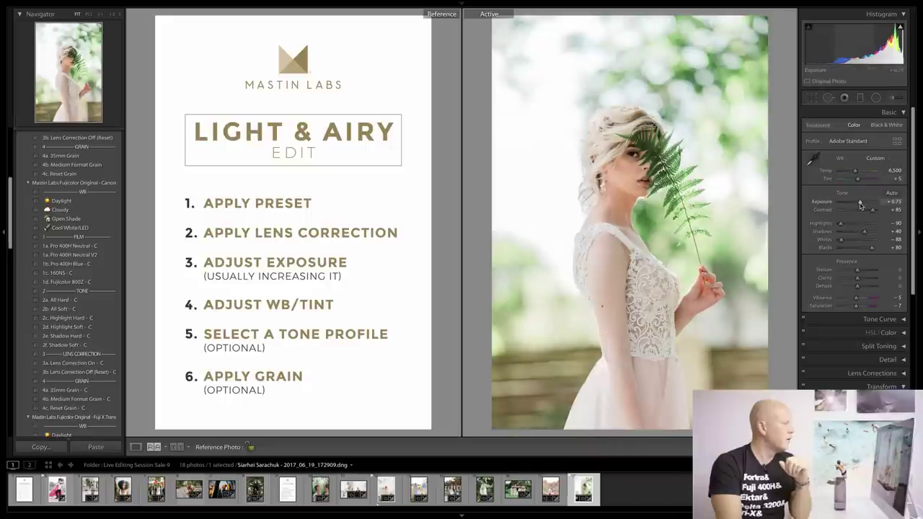